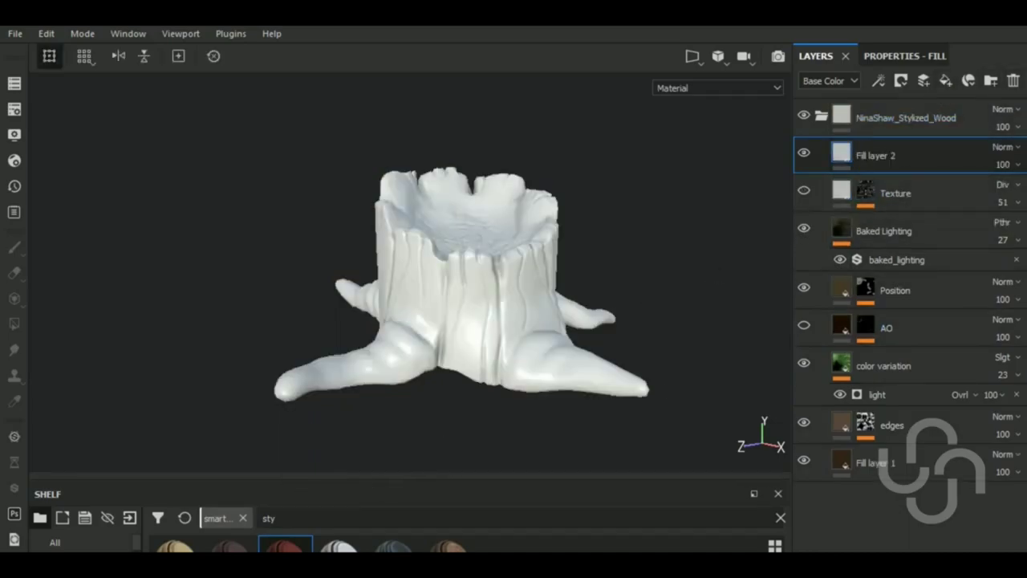
Step: Enlarge the Shelf panel upward and scroll through its material categories
drag(380, 489, 384, 303)
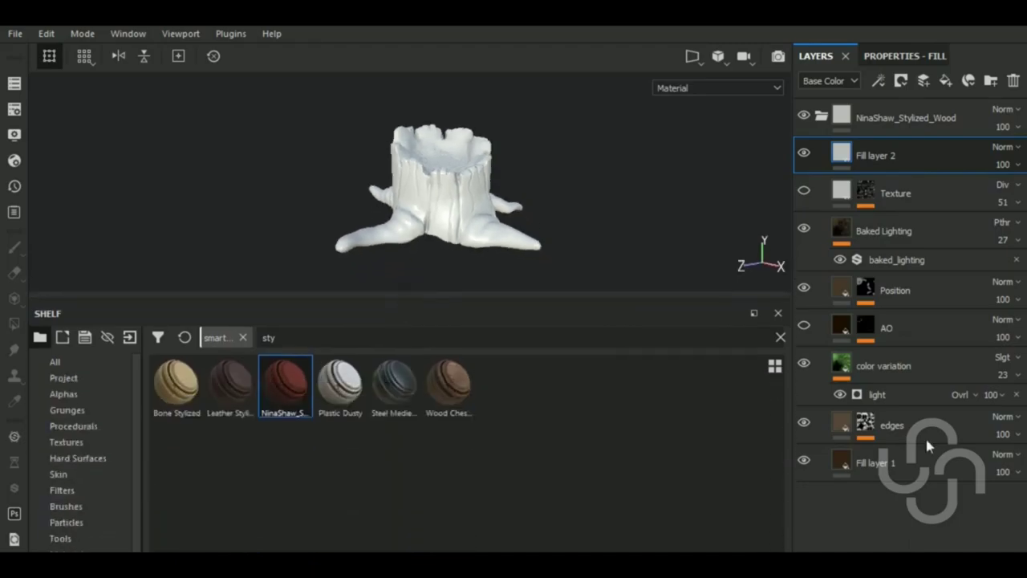
scroll(86, 473, down, 1)
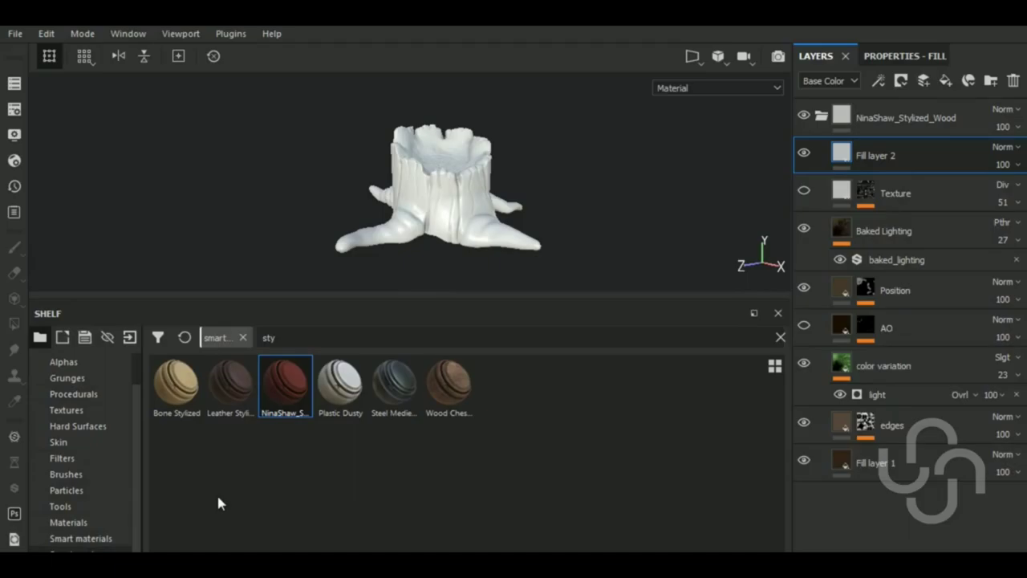
Step: Clear the Shelf search and apply the Ground Dirt smart mask to Fill layer 2
key(BackSpace)
key(BackSpace)
key(BackSpace)
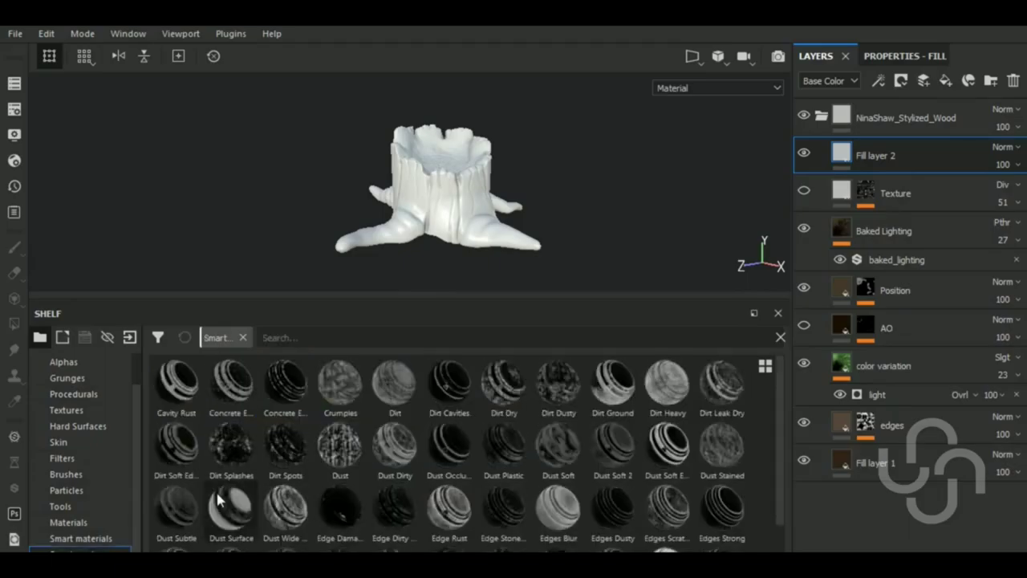
scroll(567, 474, down, 2)
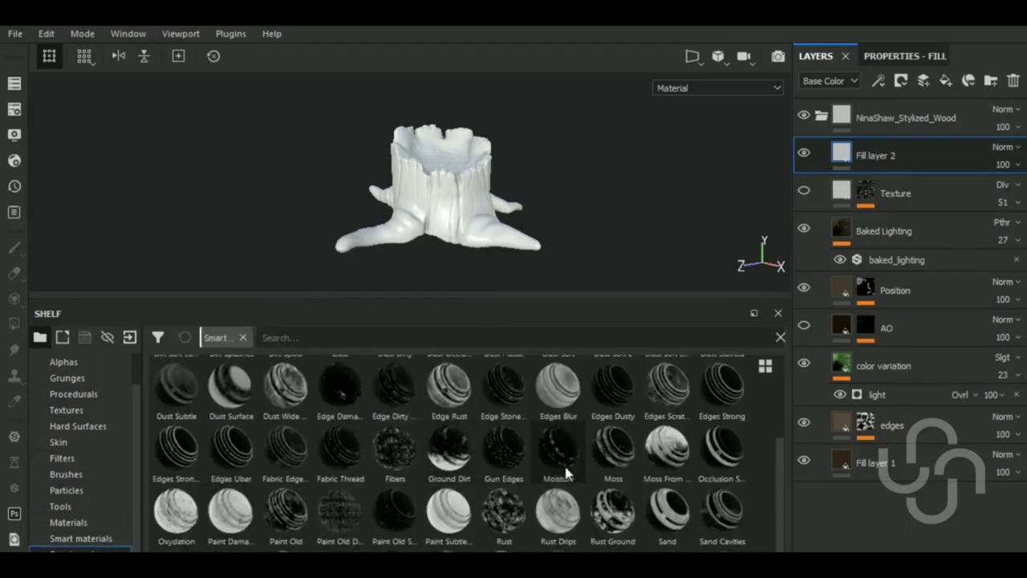
drag(449, 453, 894, 176)
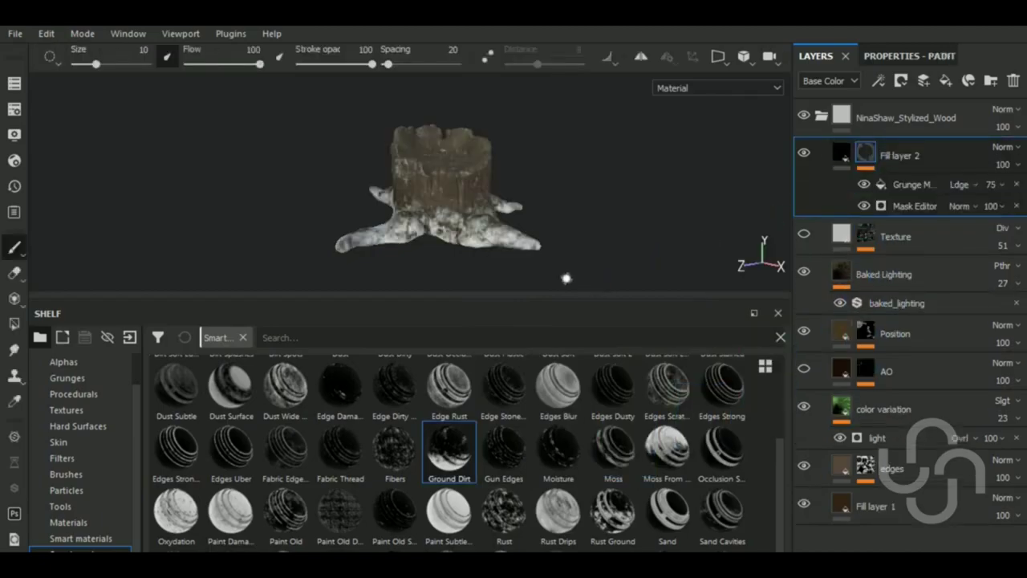
Step: Shrink the Shelf and bring up Fill layer 2's fill properties
drag(548, 305, 548, 546)
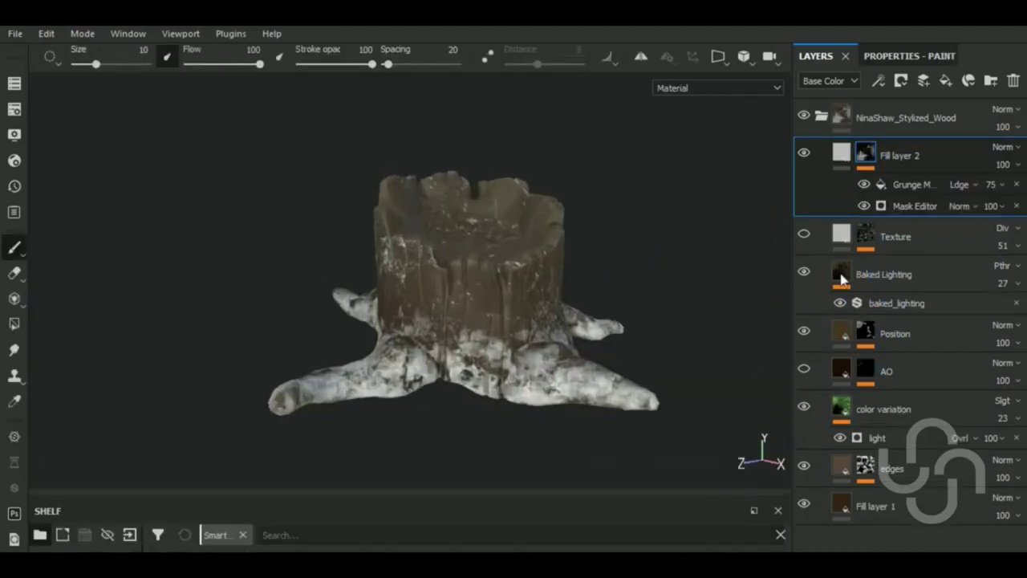
click(841, 152)
click(890, 56)
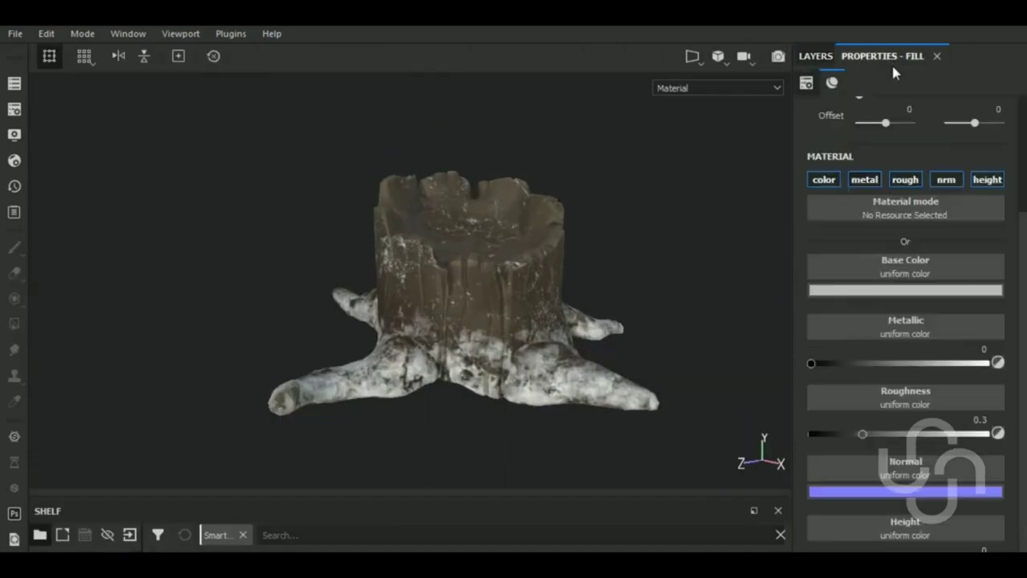
Step: Set Fill layer 2's base colour to a yellow-olive moss shade
click(938, 289)
drag(955, 442, 935, 412)
click(922, 412)
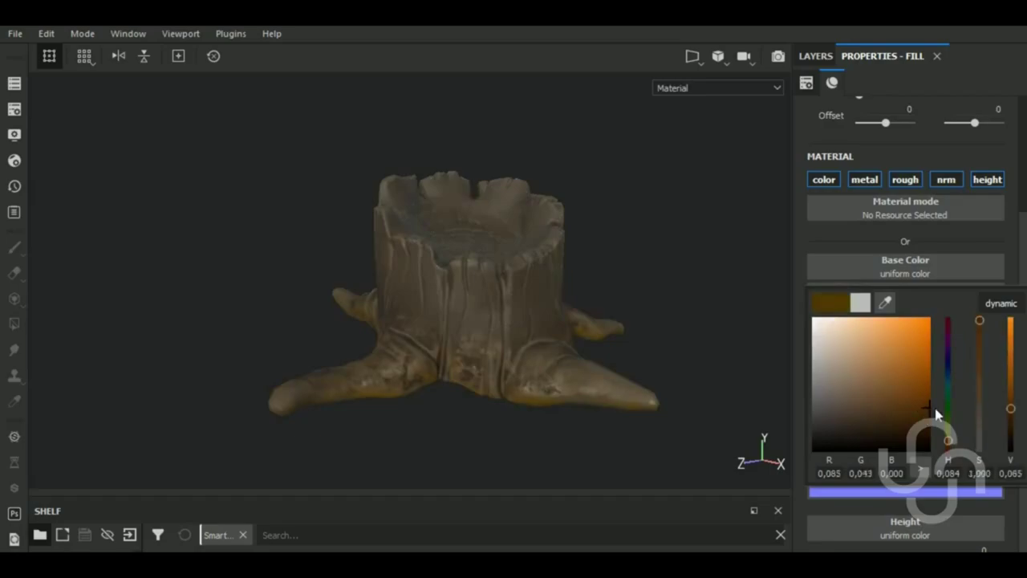
mouse_move(952, 454)
mouse_down()
mouse_move(954, 438)
mouse_move(884, 409)
mouse_up()
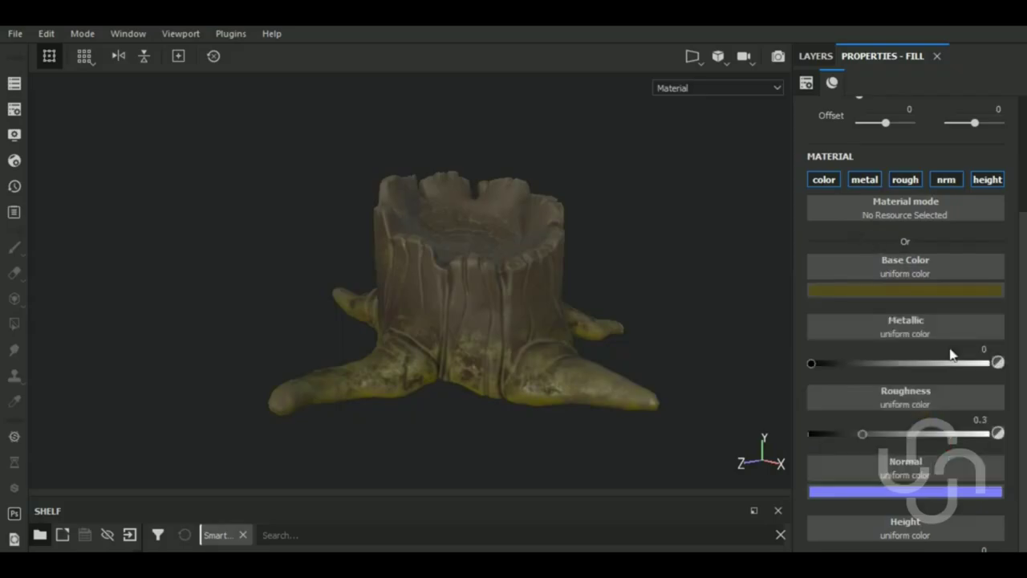
Step: Set the moss fill's Roughness to 0.6311
click(922, 437)
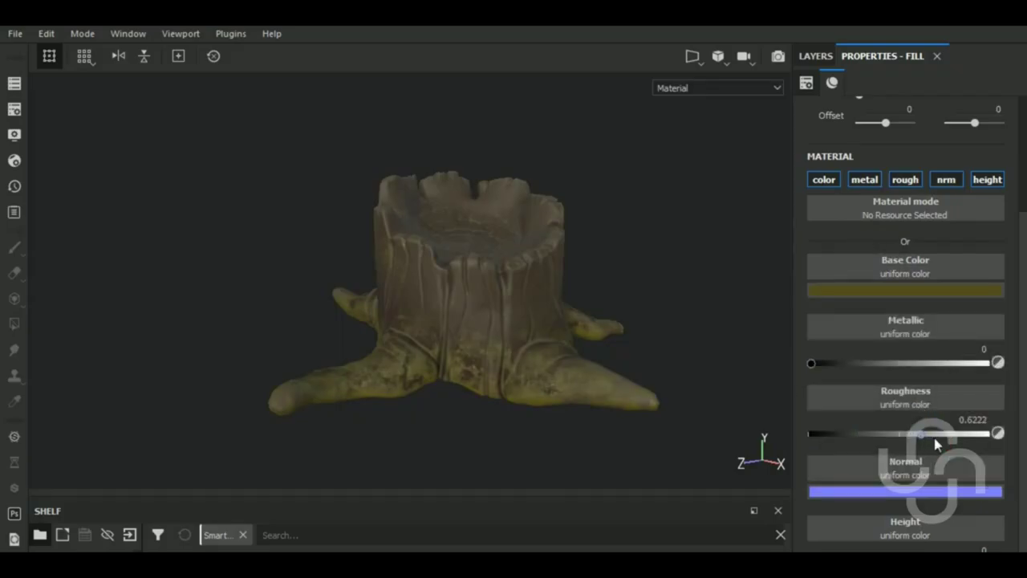
alt+drag(711, 408, 650, 371)
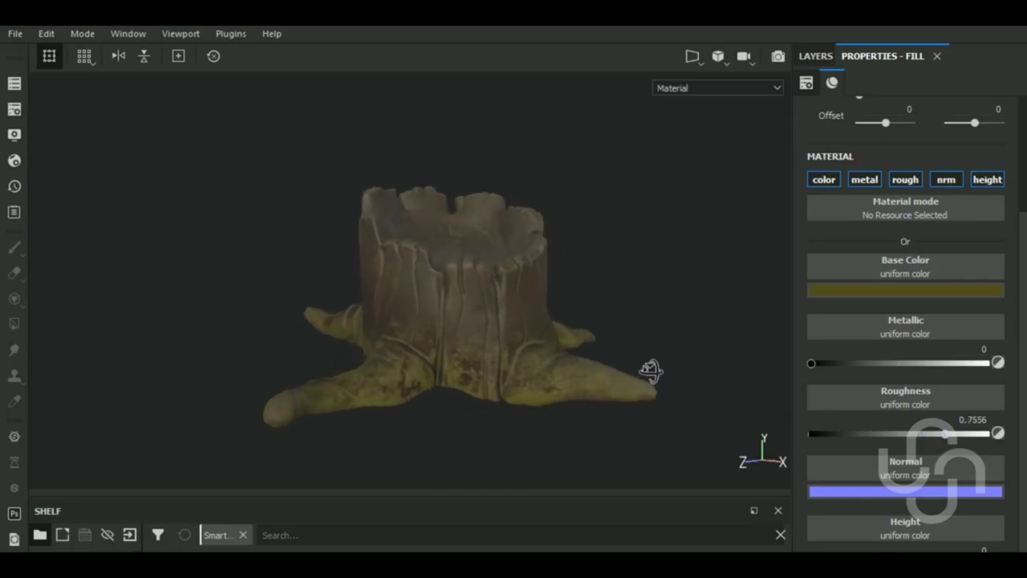
scroll(540, 393, up, 2)
click(923, 435)
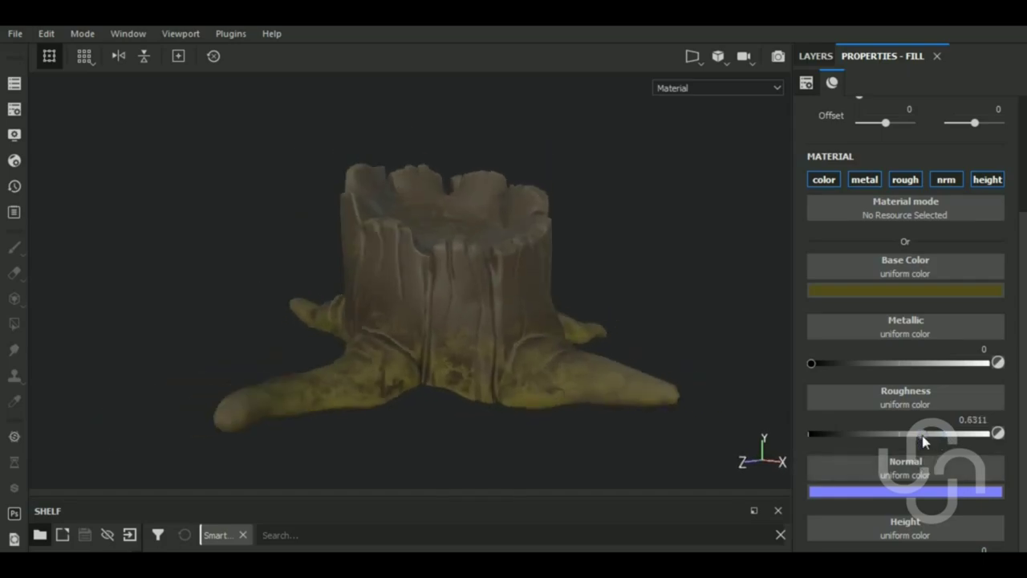
Step: Nudge the moss colour slightly more yellow, then select Fill layer 2's mask
click(861, 288)
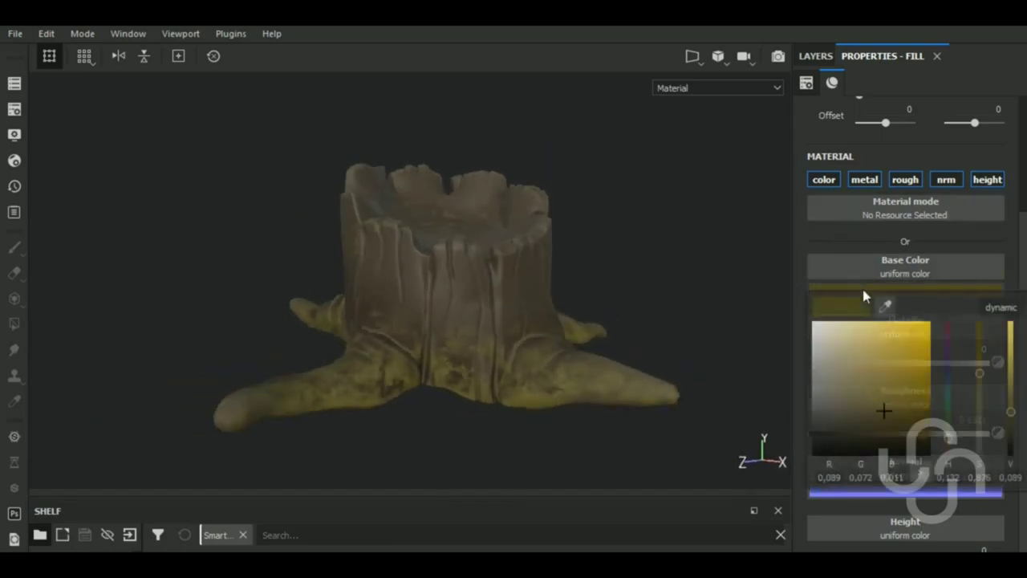
drag(950, 441, 950, 446)
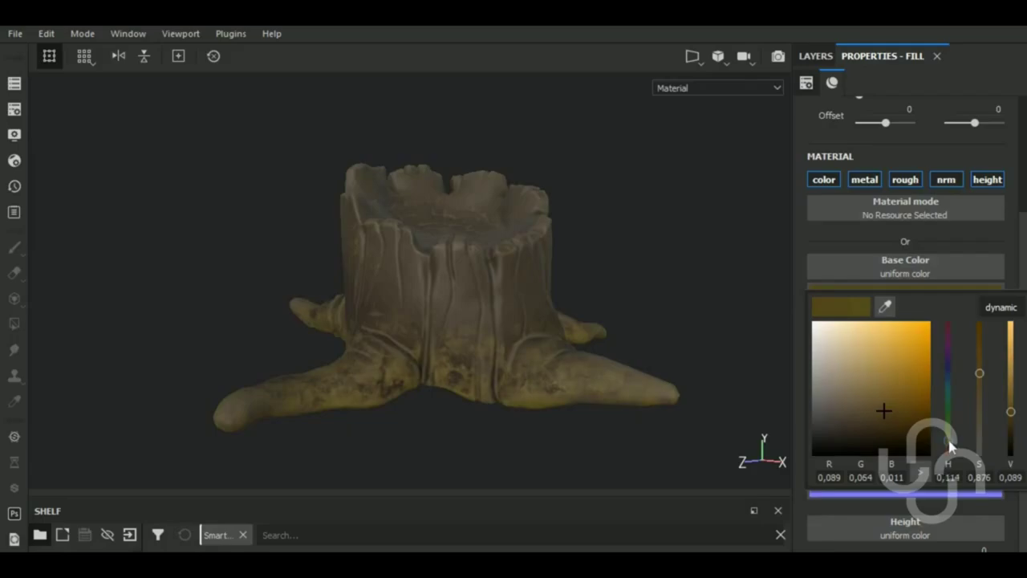
click(818, 58)
click(865, 154)
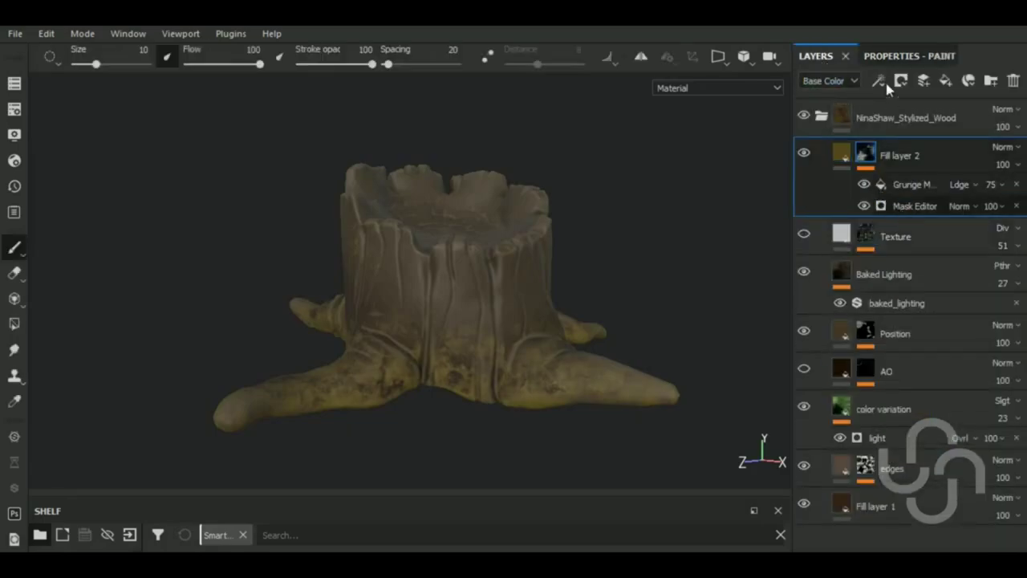
Step: Set the Ground Dirt generator to Texture 2 0.27, Global Balance 0.91, Global Contrast 0.33
click(898, 57)
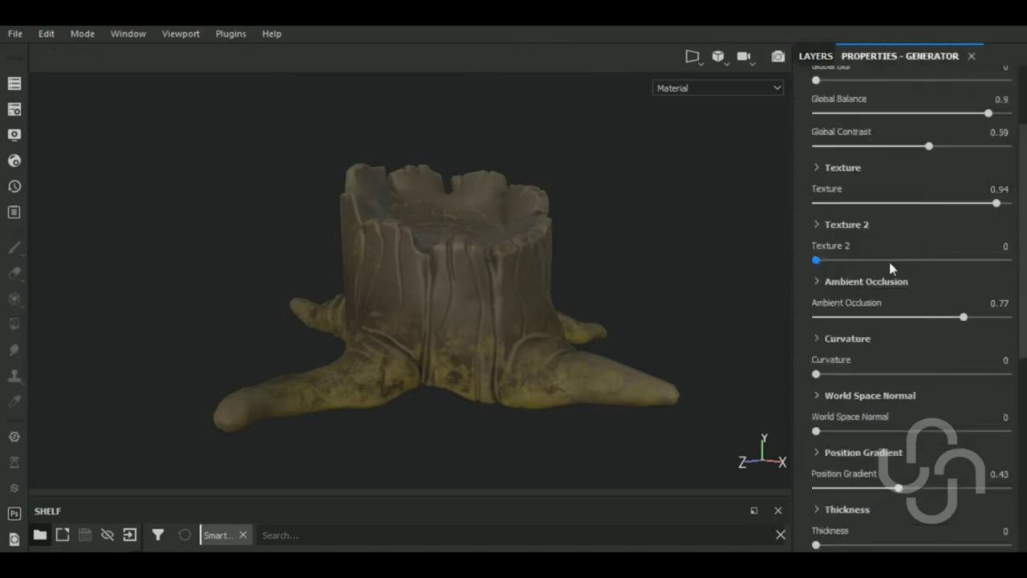
click(867, 264)
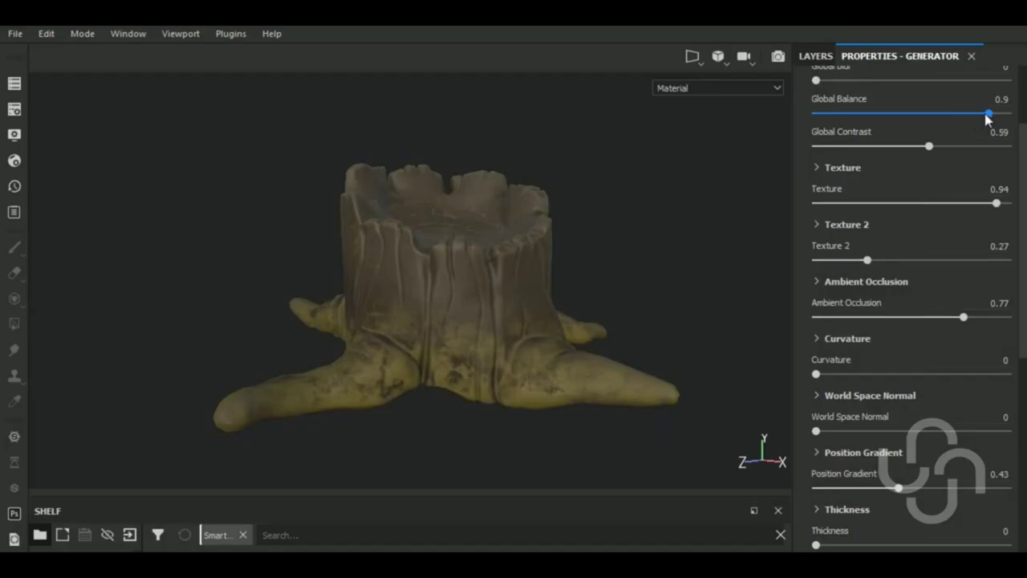
drag(989, 114, 991, 116)
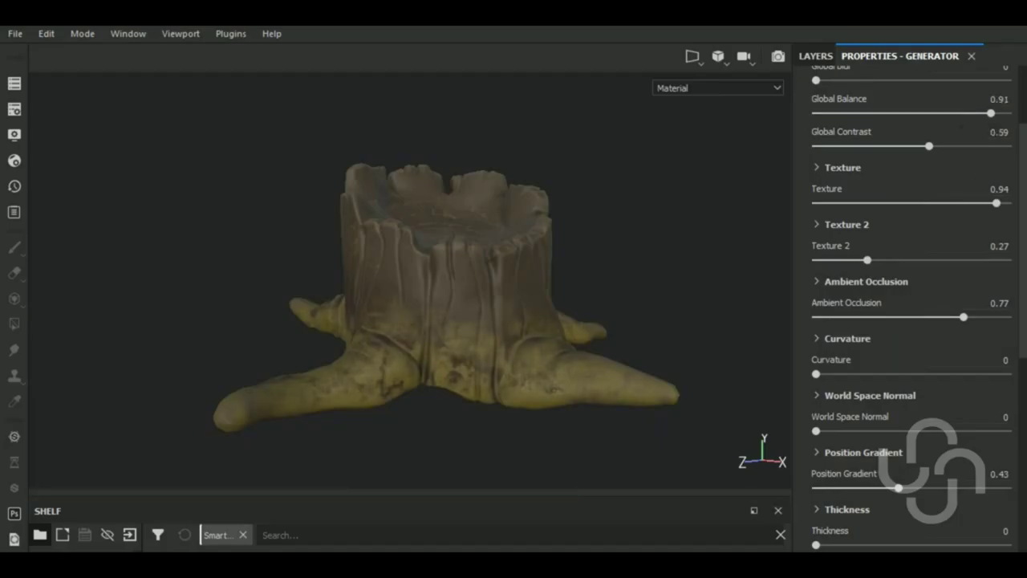
click(912, 148)
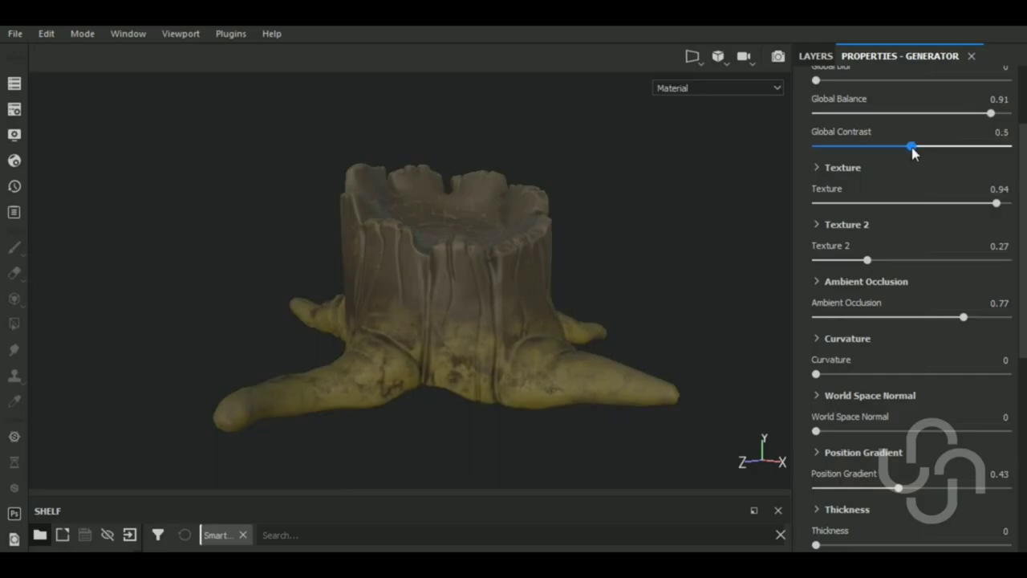
click(868, 146)
drag(866, 148, 880, 147)
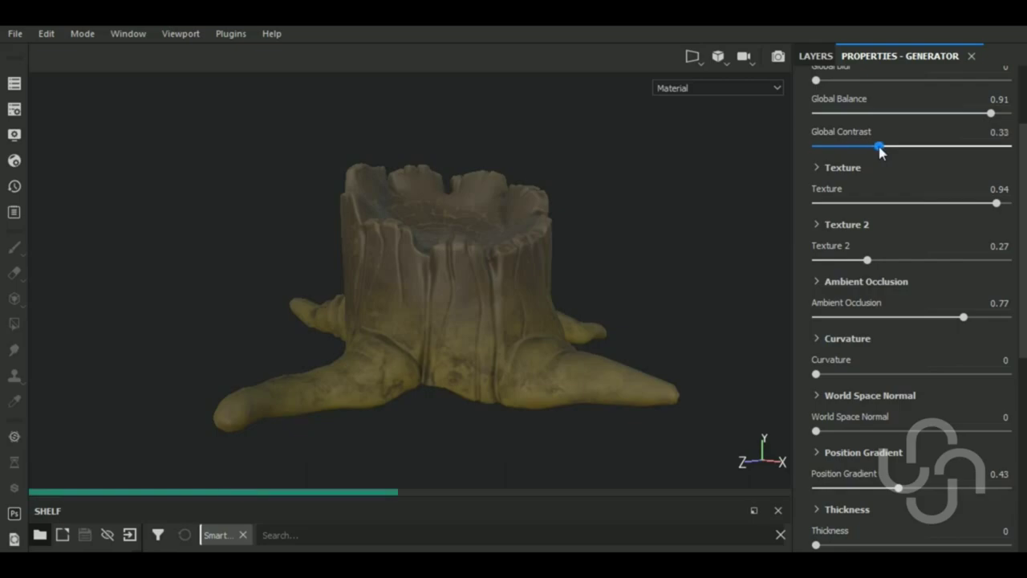
Step: Set Fill layer 2's Height to 0.1111 and orbit to check the raised moss
click(815, 55)
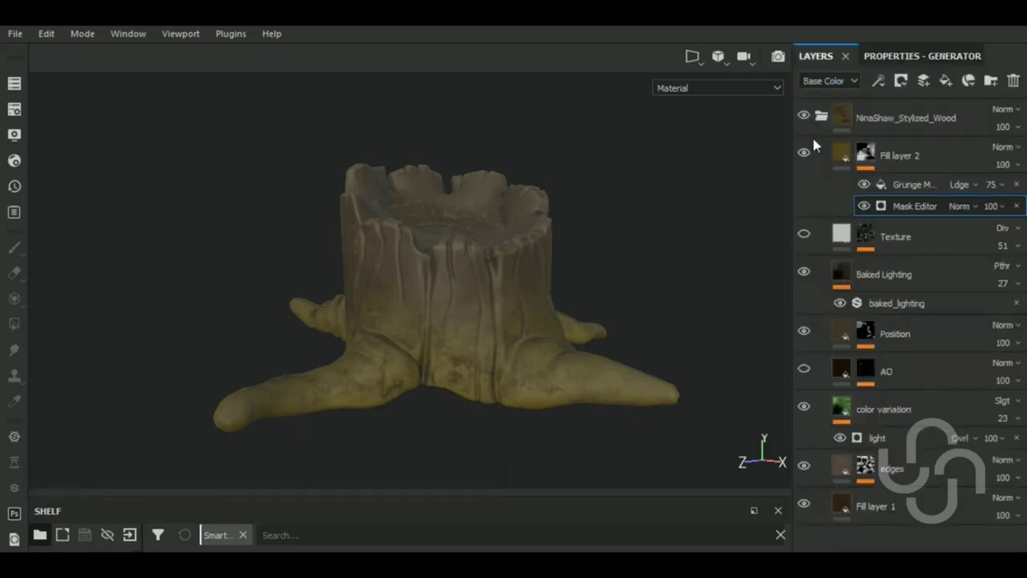
click(882, 154)
click(914, 56)
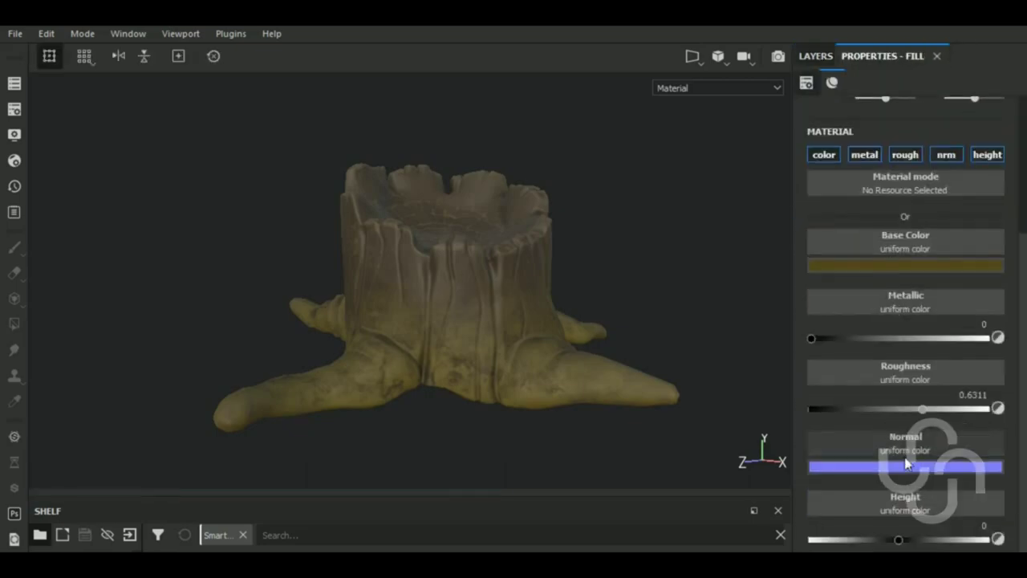
scroll(908, 462, down, 1)
drag(903, 544, 913, 544)
scroll(455, 385, up, 5)
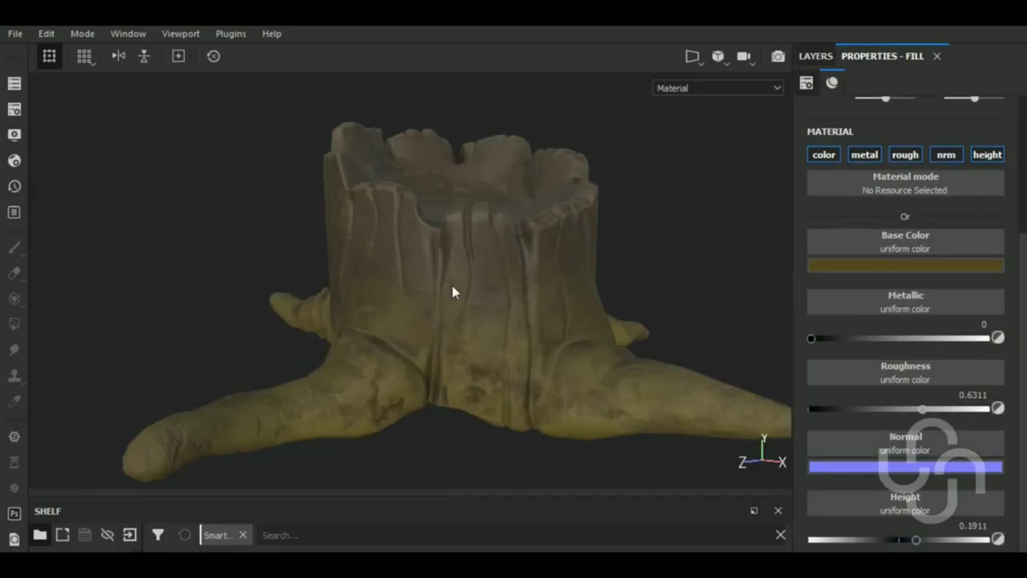
mouse_move(915, 543)
mouse_down()
mouse_move(935, 543)
mouse_move(922, 543)
mouse_up()
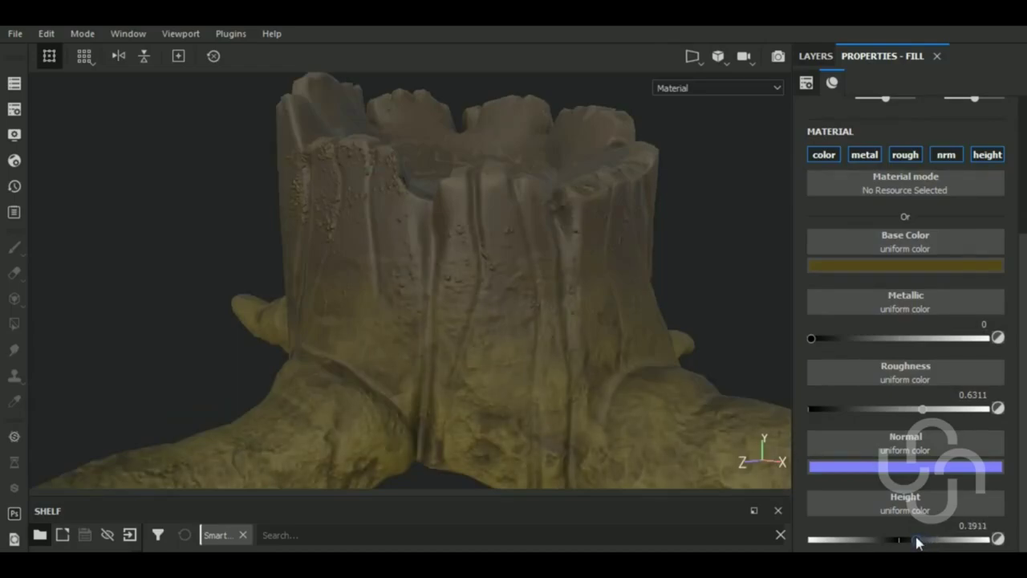
drag(915, 543, 909, 543)
scroll(534, 345, down, 3)
mouse_move(543, 327)
alt+mouse_down()
mouse_move(557, 394)
mouse_move(556, 305)
mouse_move(548, 300)
mouse_move(667, 344)
mouse_move(578, 372)
mouse_move(594, 365)
alt+mouse_up()
Step: Reopen Fill layer 2's mask generator and lower Global Balance to 0.87
click(820, 58)
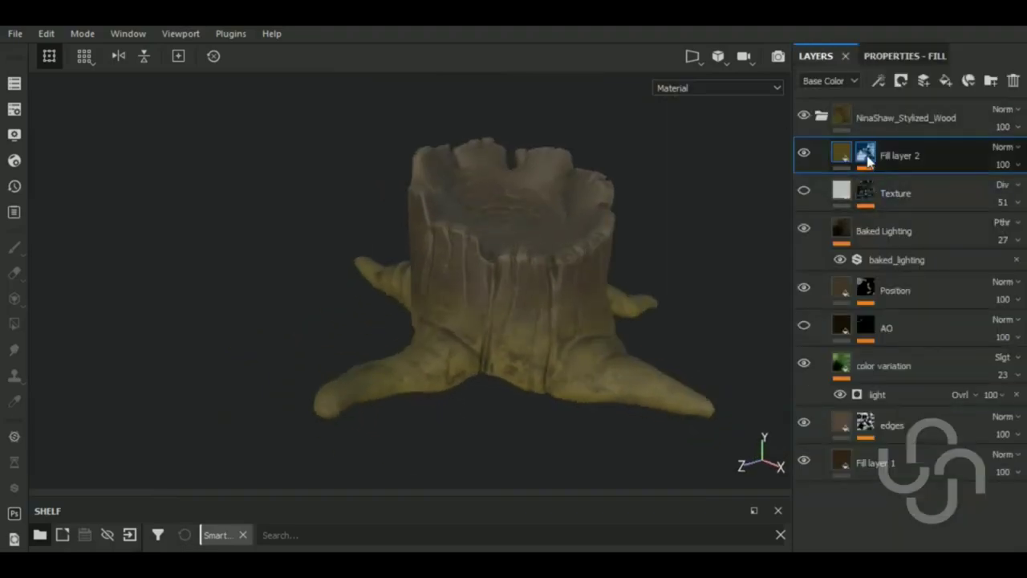
click(865, 152)
click(897, 206)
click(903, 58)
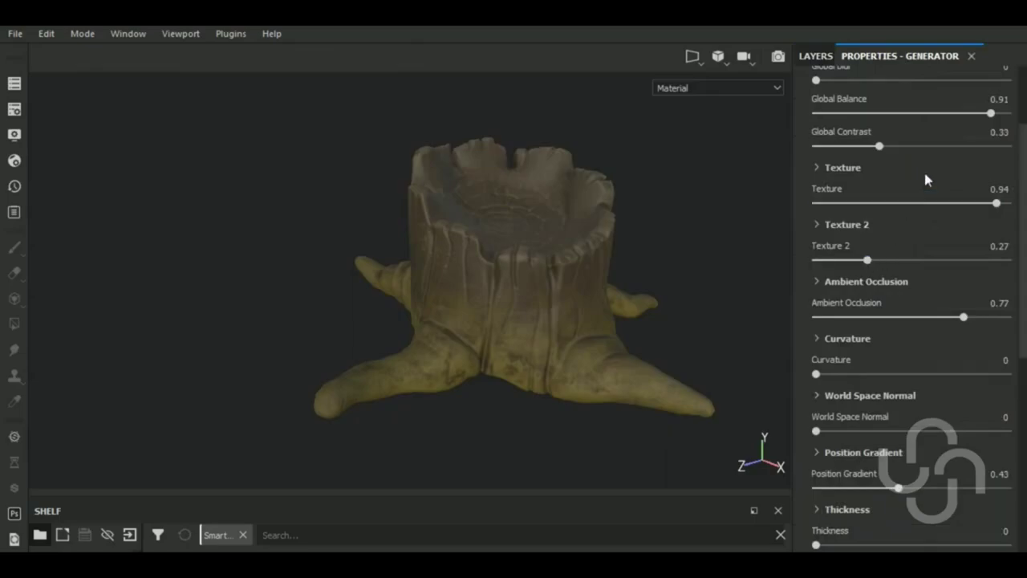
drag(988, 117, 982, 116)
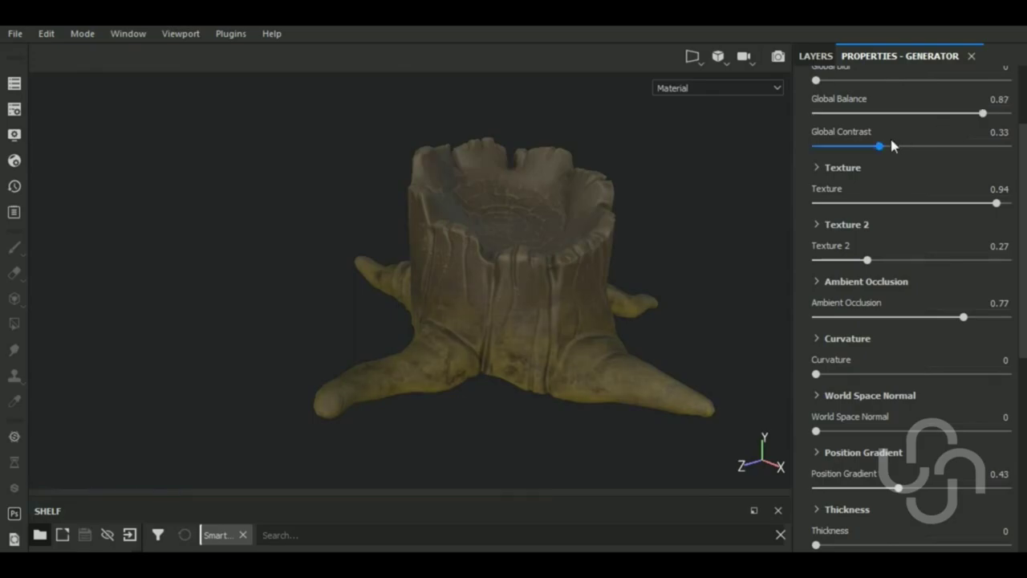
scroll(889, 219, up, 2)
scroll(954, 396, down, 2)
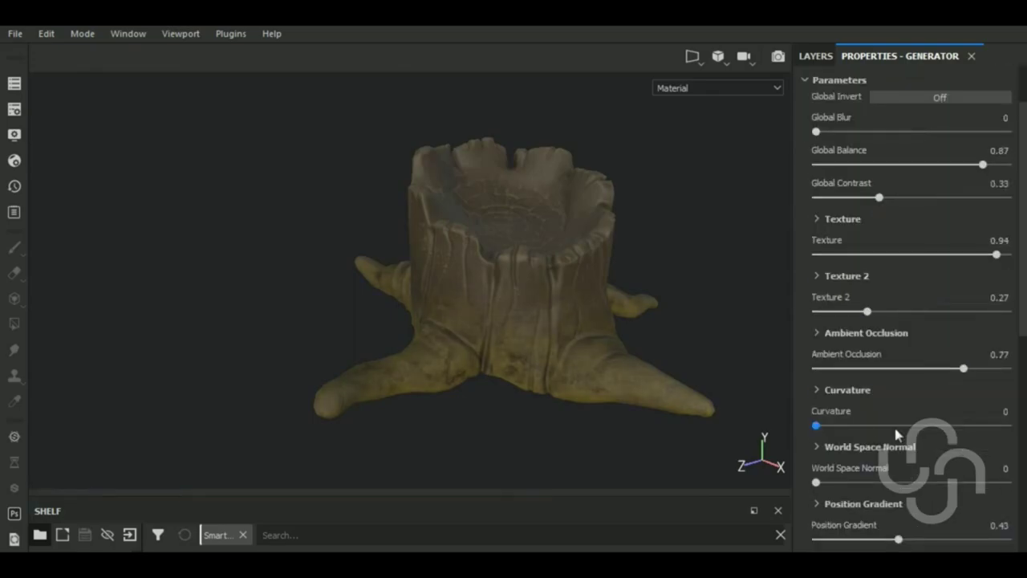
drag(817, 425, 868, 431)
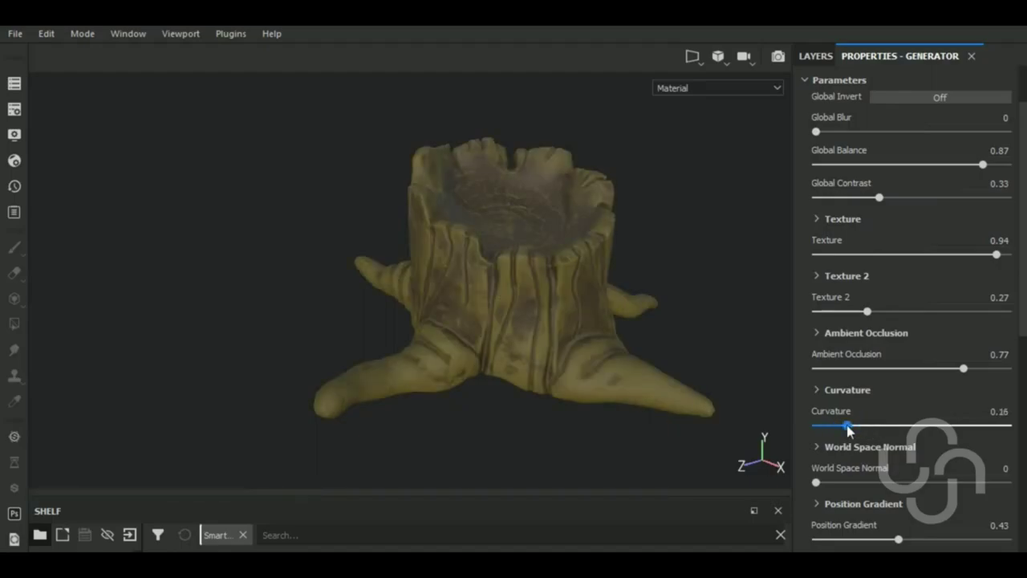
Step: Lower the moss mask's Global Contrast and retune Global Balance to about 0.78
click(829, 198)
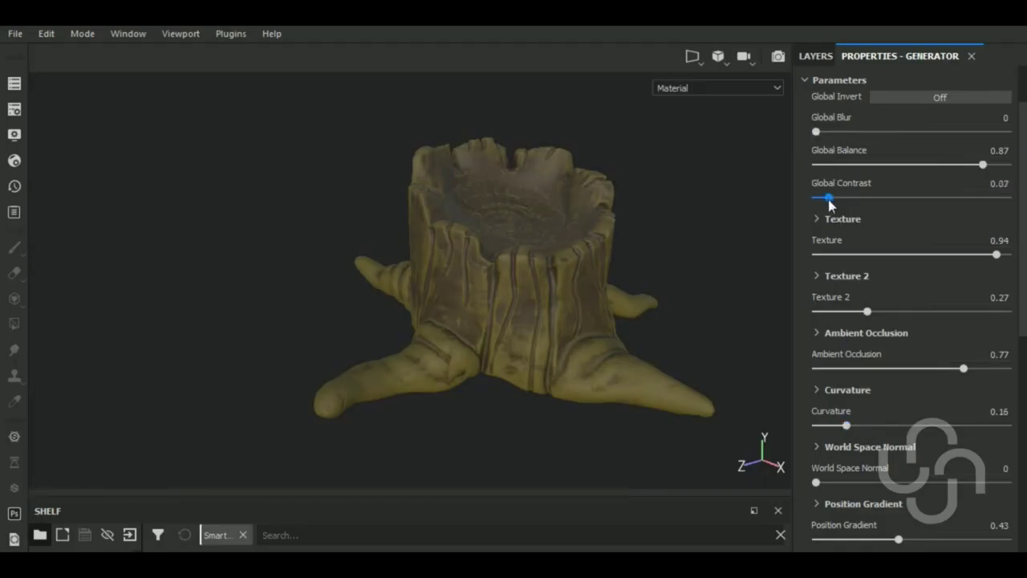
drag(982, 165, 929, 165)
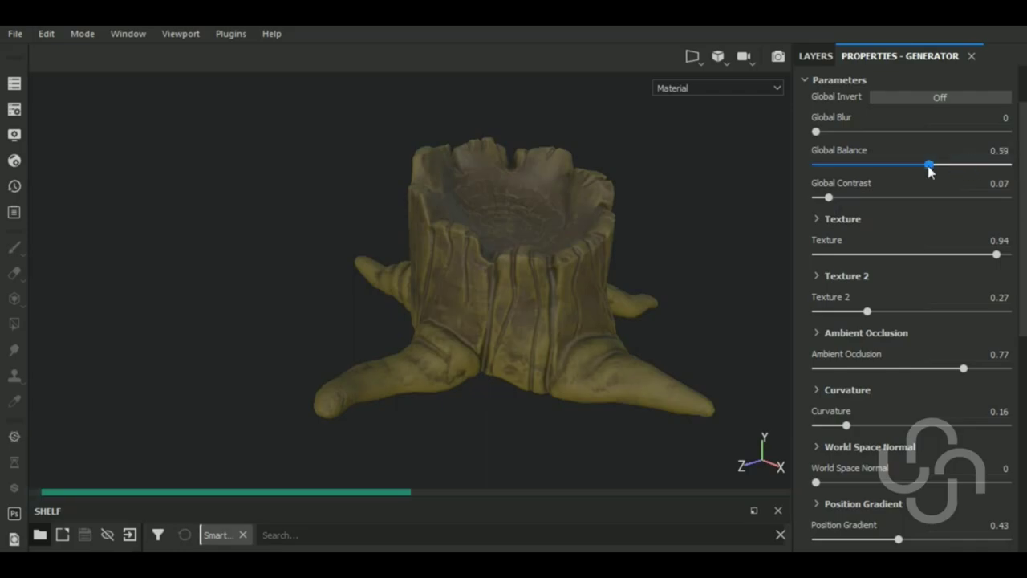
drag(929, 171, 920, 169)
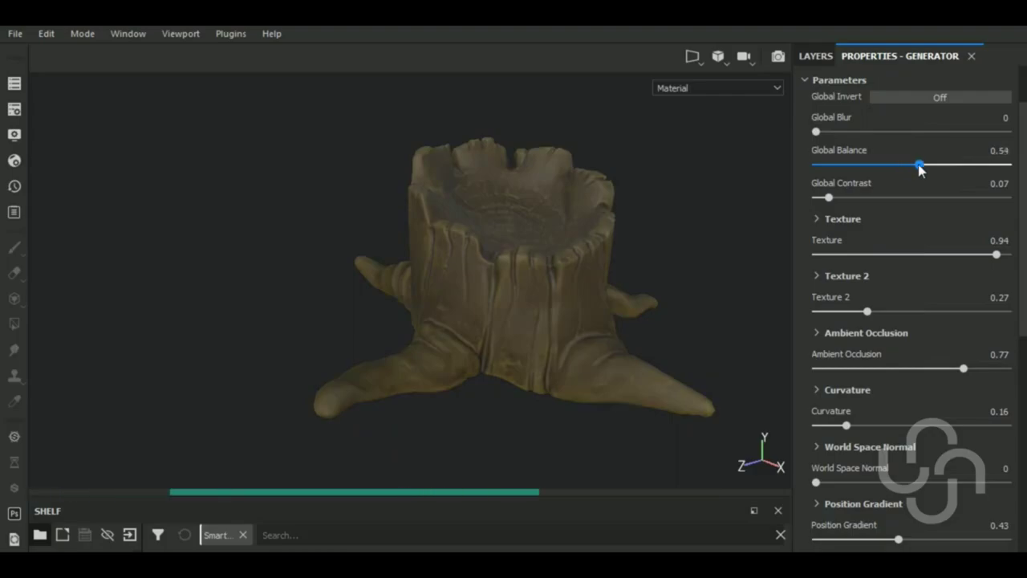
drag(919, 169, 957, 165)
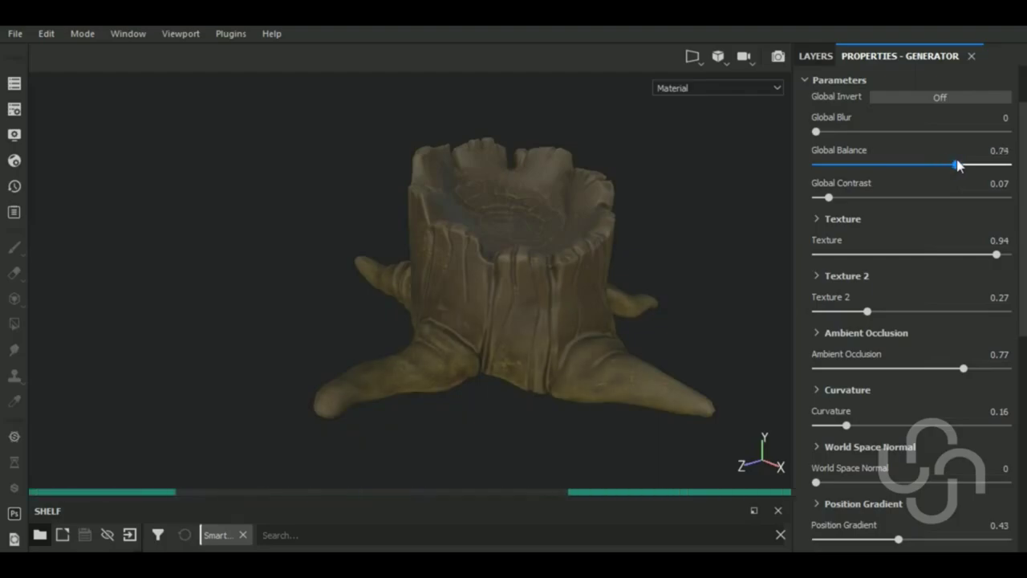
drag(957, 164, 962, 165)
drag(963, 165, 965, 166)
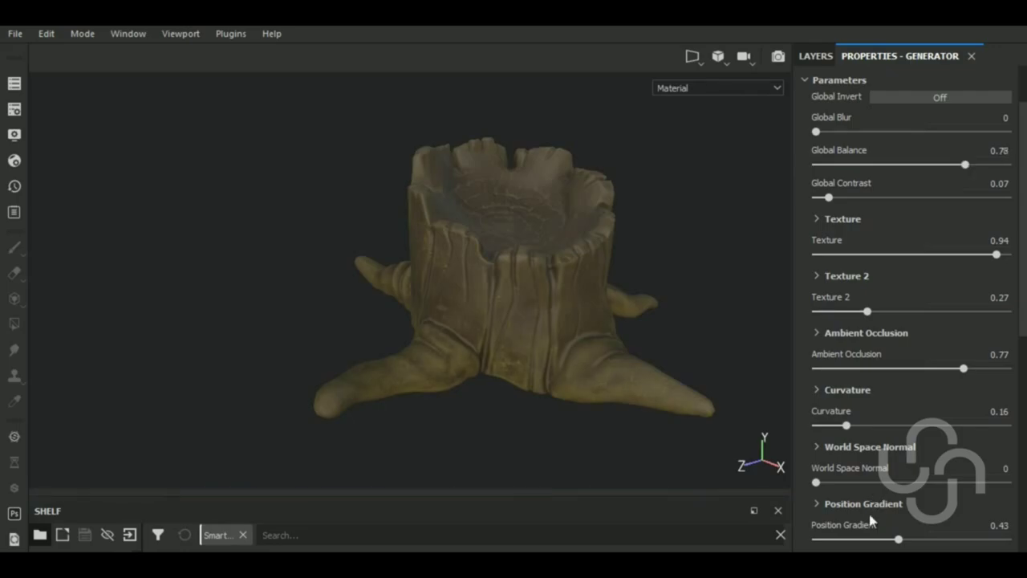
Step: Set Curvature to 0, Global Balance to 0.92 and Global Contrast to 0.49
drag(845, 425, 790, 430)
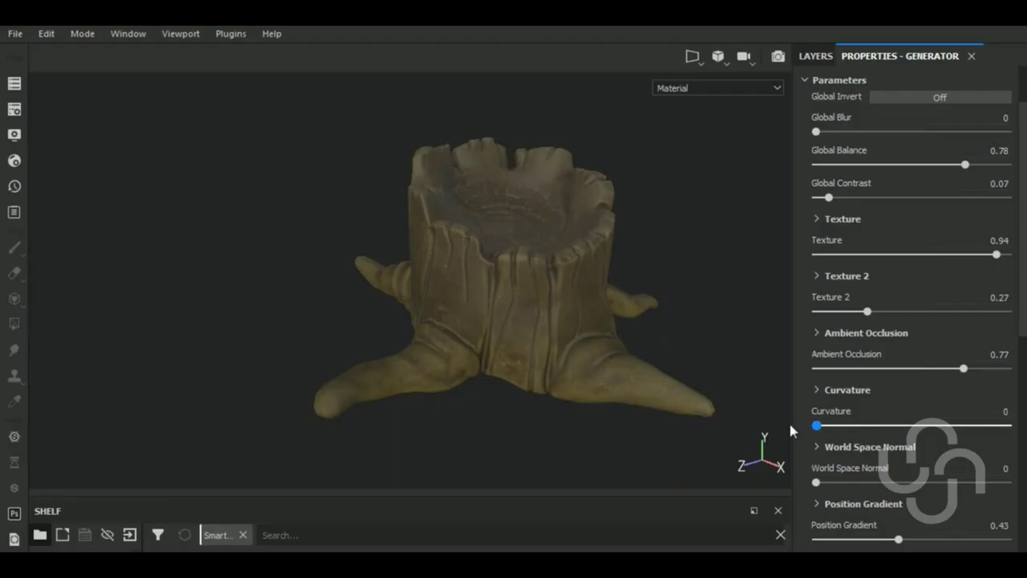
drag(791, 426, 790, 426)
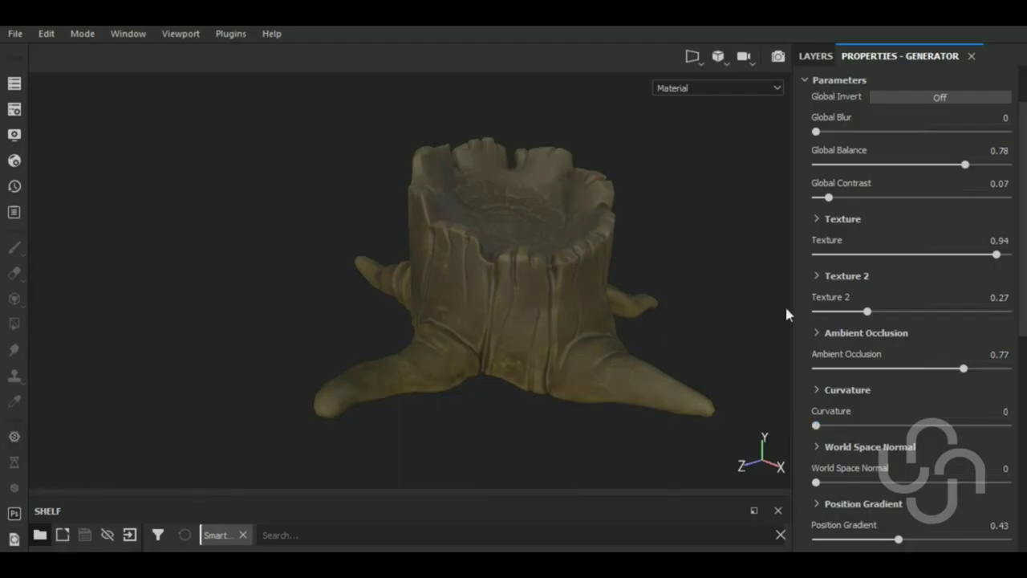
drag(964, 164, 985, 169)
drag(985, 168, 993, 167)
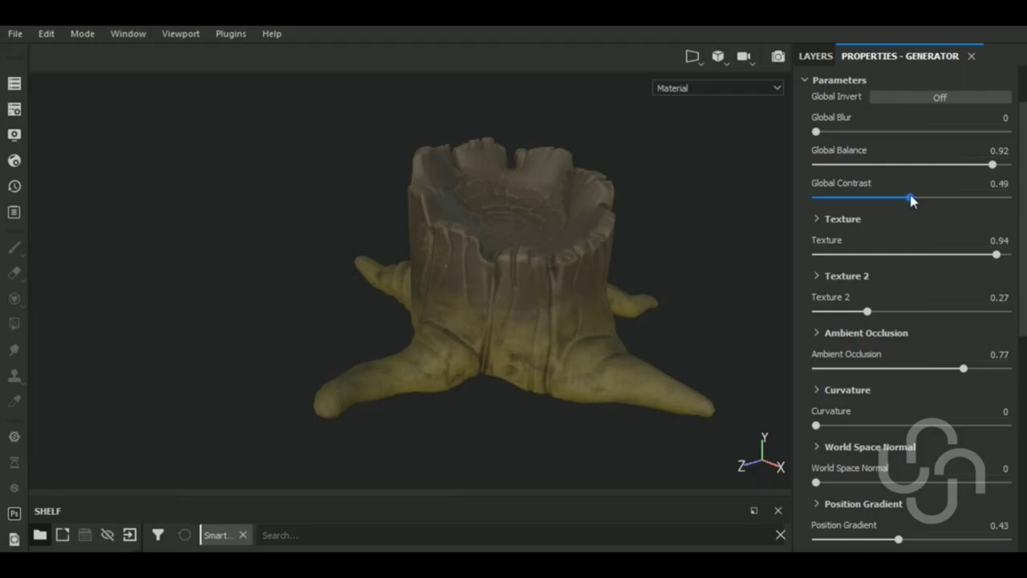
drag(910, 198, 902, 198)
Step: Darken Fill layer 2's base colour to a deep olive (RGB 0.064/0.058/0.001)
click(815, 56)
click(859, 161)
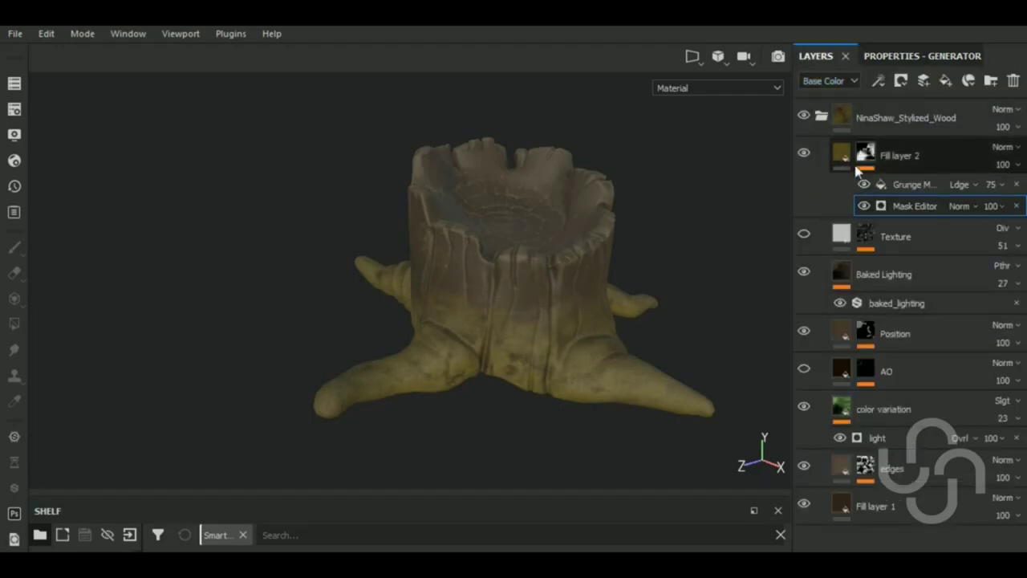
click(905, 64)
click(931, 269)
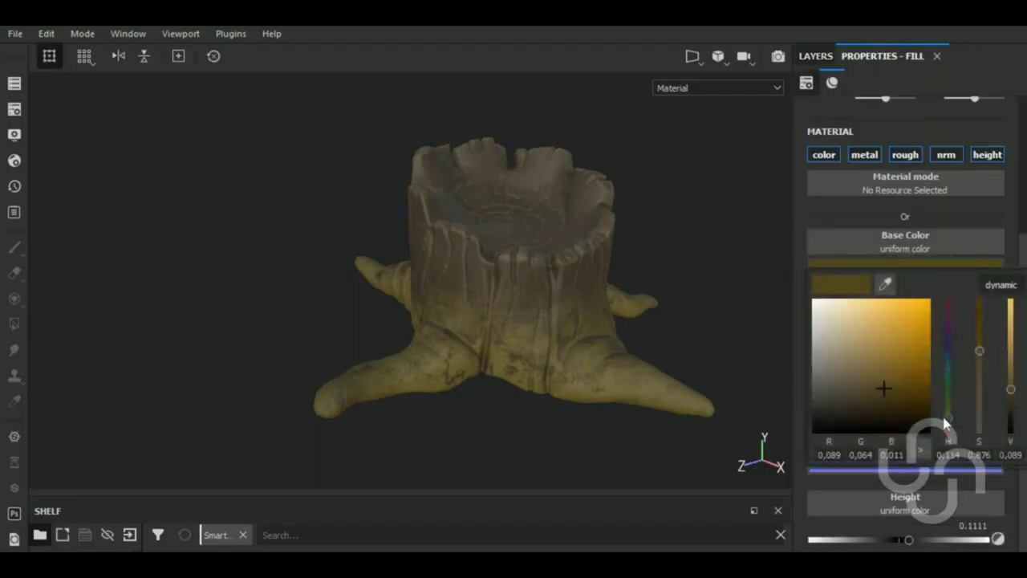
mouse_move(890, 389)
mouse_down()
mouse_move(926, 391)
mouse_move(949, 429)
mouse_move(951, 409)
mouse_move(887, 390)
mouse_move(900, 406)
mouse_move(914, 404)
mouse_up()
Step: Orbit the stump to inspect the new moss colour, then select the edges layer
mouse_move(493, 393)
alt+mouse_down()
mouse_move(569, 371)
mouse_move(514, 394)
mouse_move(577, 406)
mouse_move(550, 367)
mouse_move(596, 360)
mouse_move(650, 390)
mouse_move(564, 424)
mouse_move(537, 382)
alt+mouse_up()
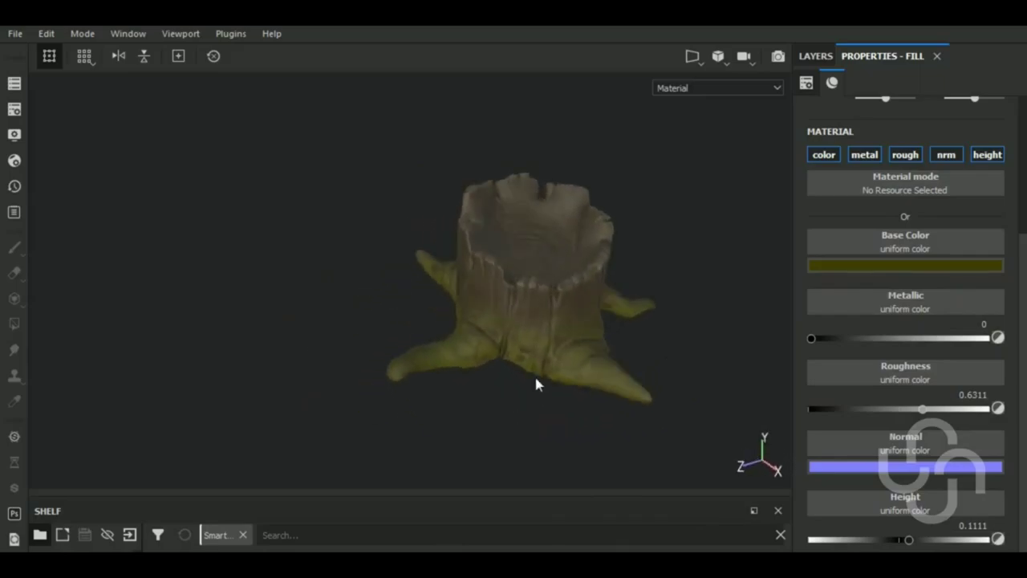
mouse_move(537, 383)
alt+right_down()
mouse_move(573, 378)
mouse_move(562, 396)
alt+right_up()
alt+drag(561, 396, 633, 389)
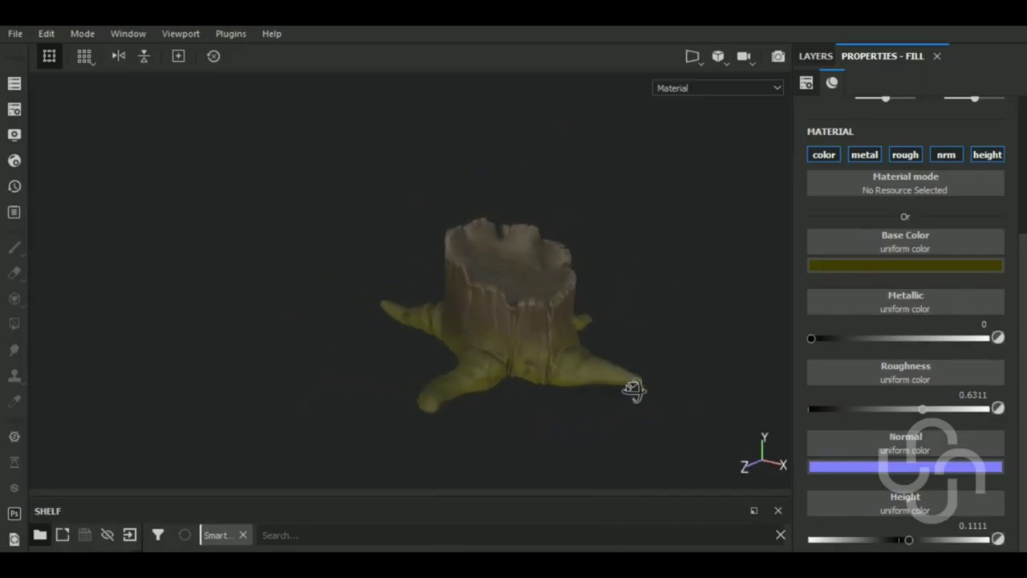
scroll(500, 300, up, 2)
scroll(515, 305, up, 1)
scroll(516, 305, down, 2)
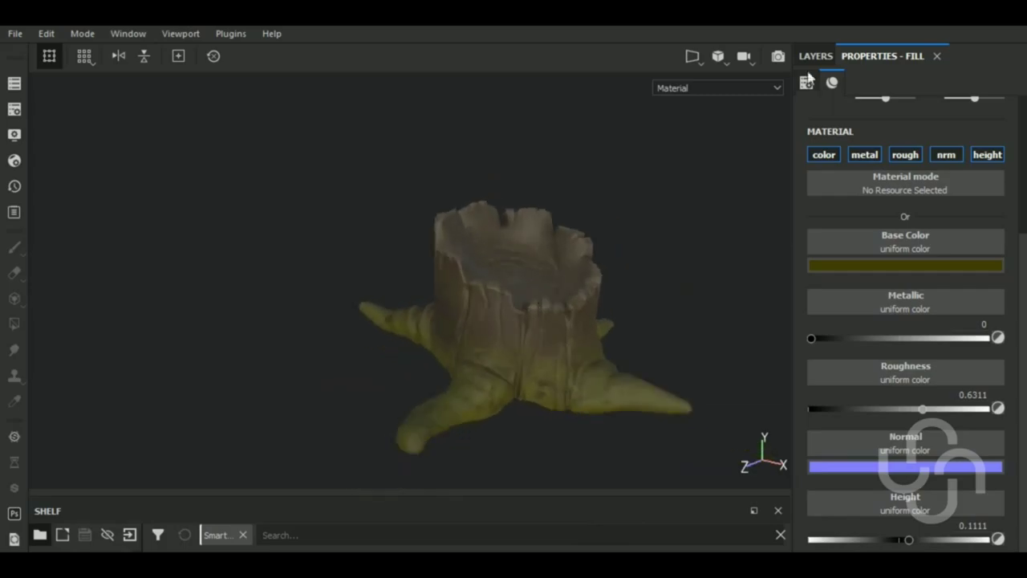
click(815, 55)
click(843, 421)
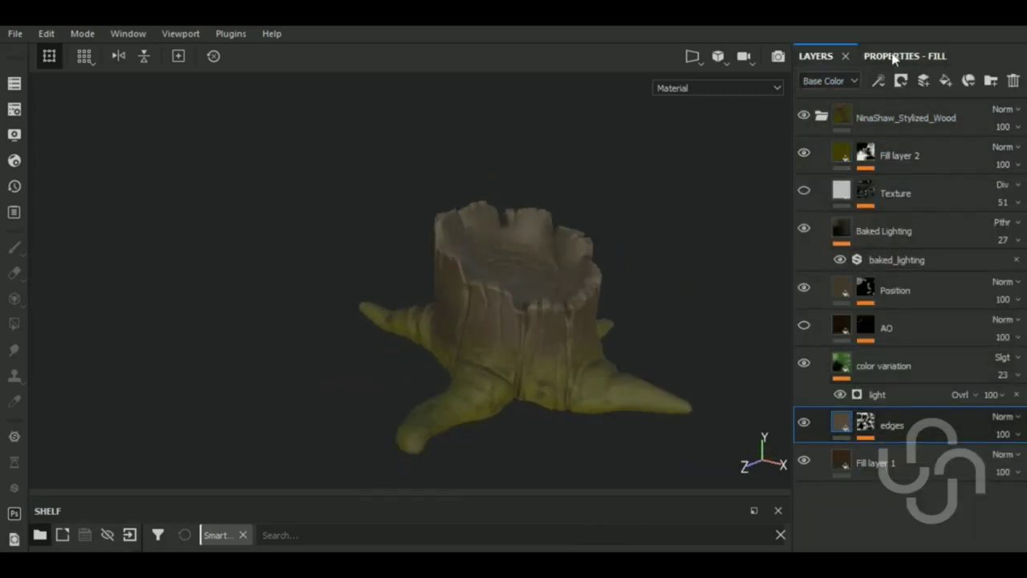
Step: Set the edges Curvature generator to Global Balance 0.24, Global Contrast 0.2, Soft 0.59
click(865, 422)
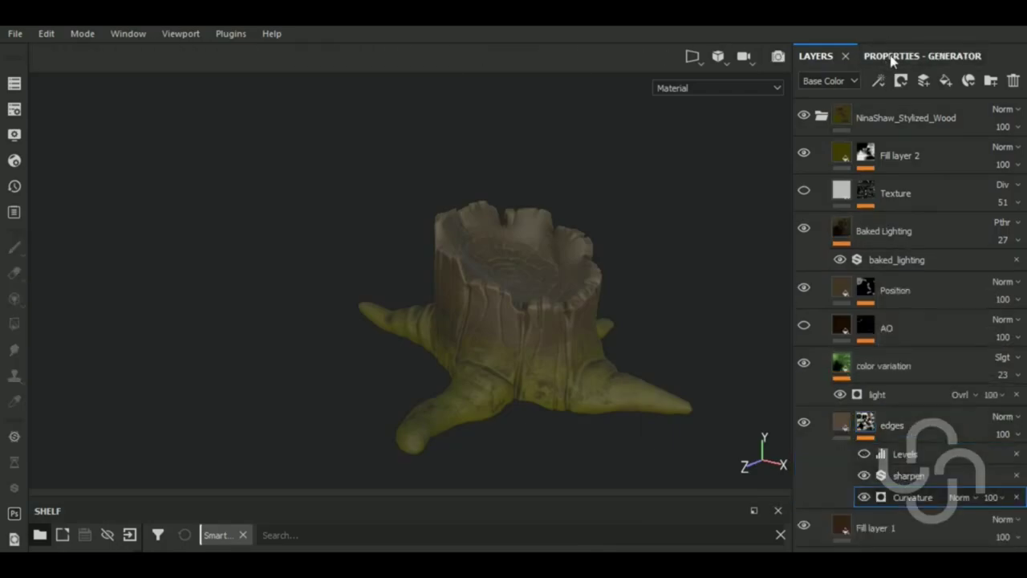
click(887, 56)
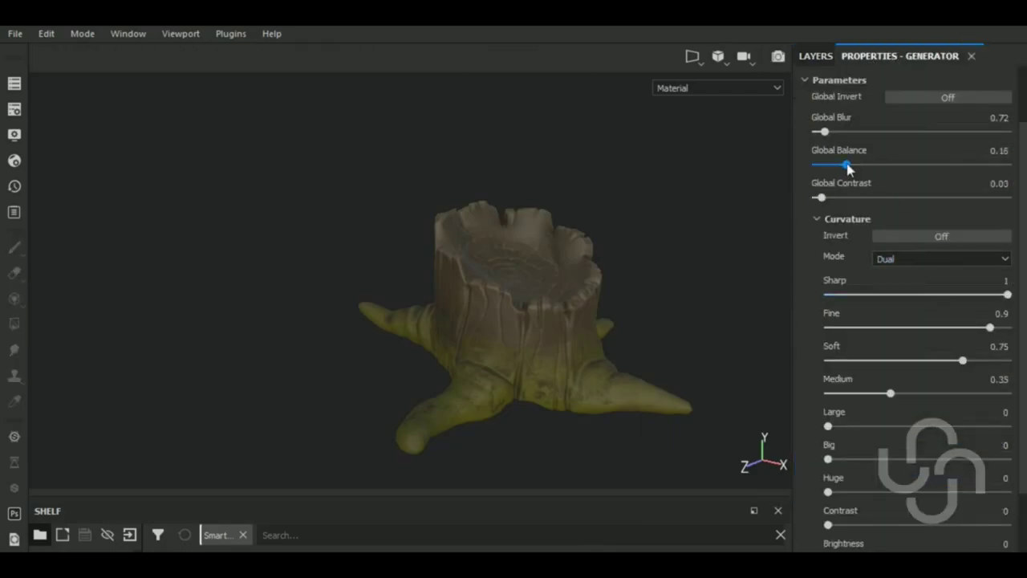
drag(847, 164, 889, 165)
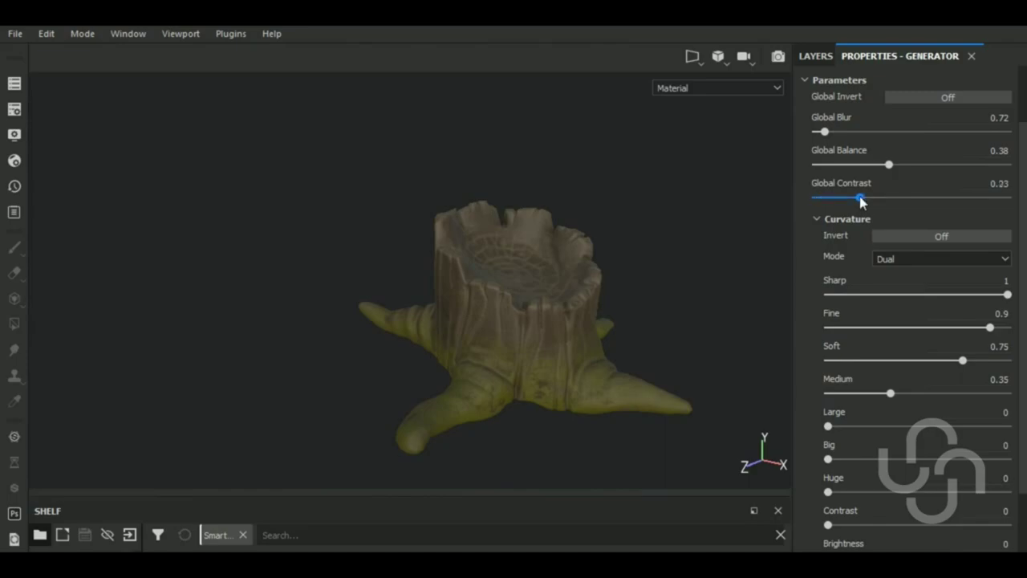
click(874, 163)
scroll(571, 326, up, 2)
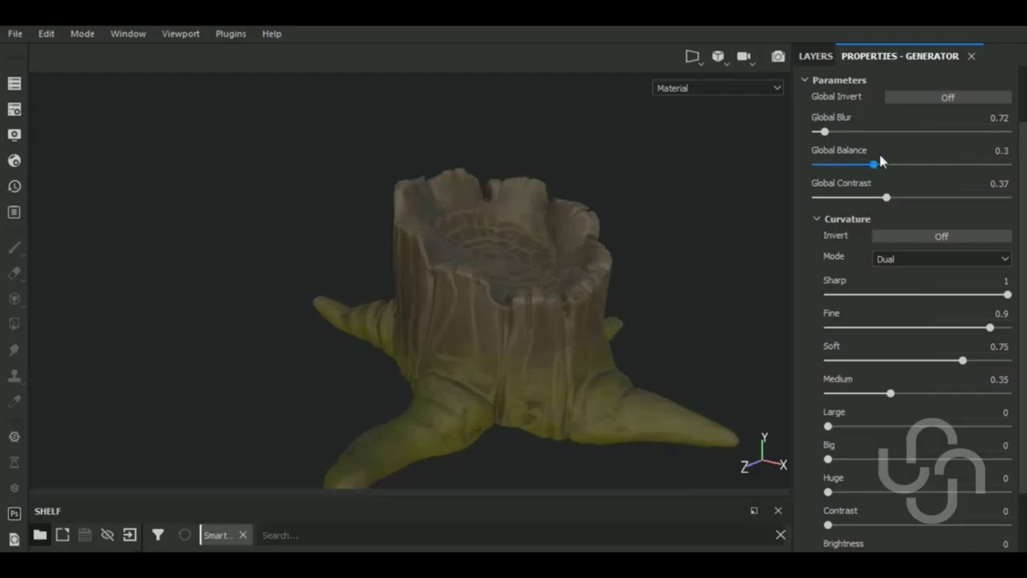
click(853, 197)
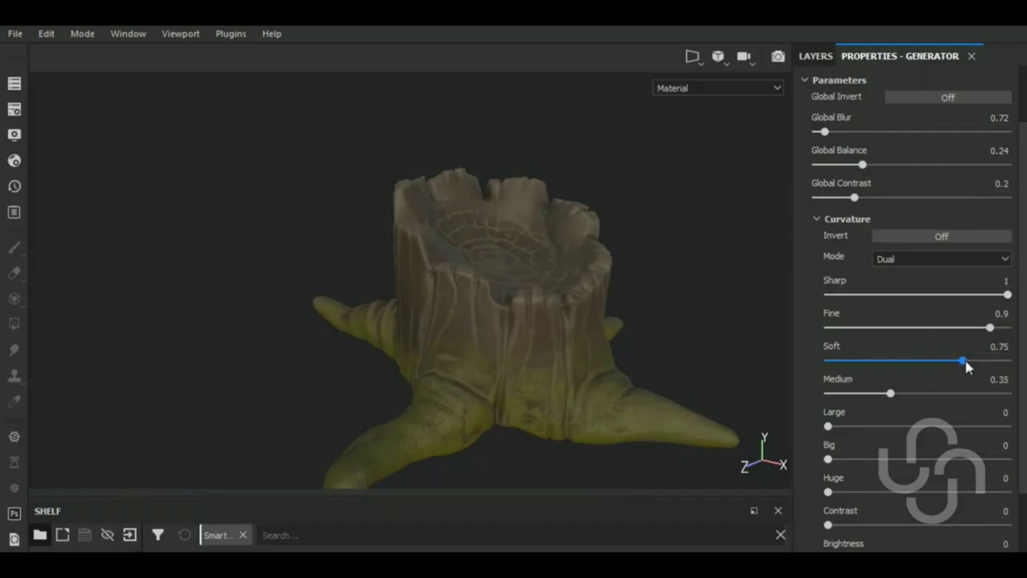
drag(945, 367, 934, 365)
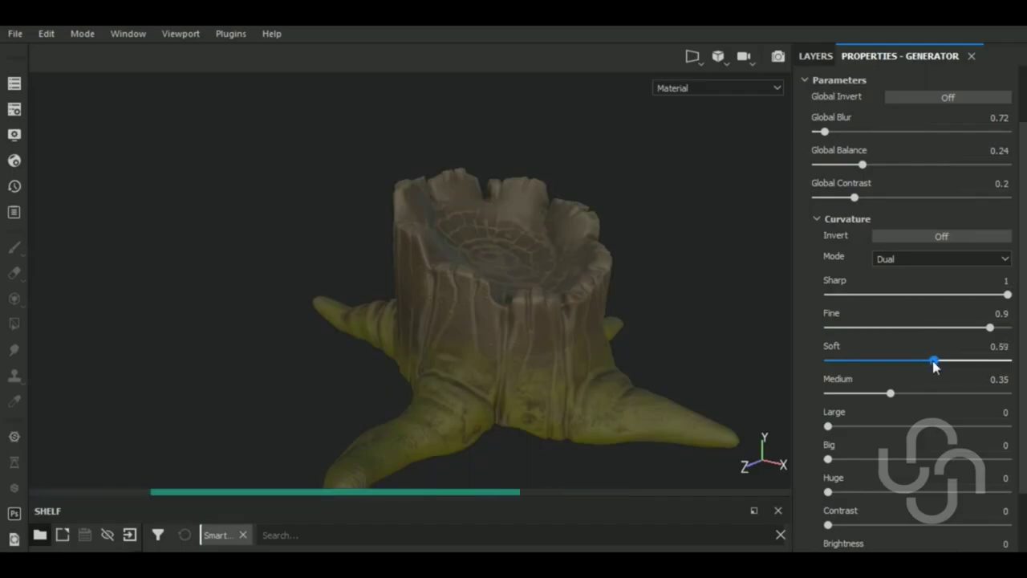
scroll(673, 350, down, 3)
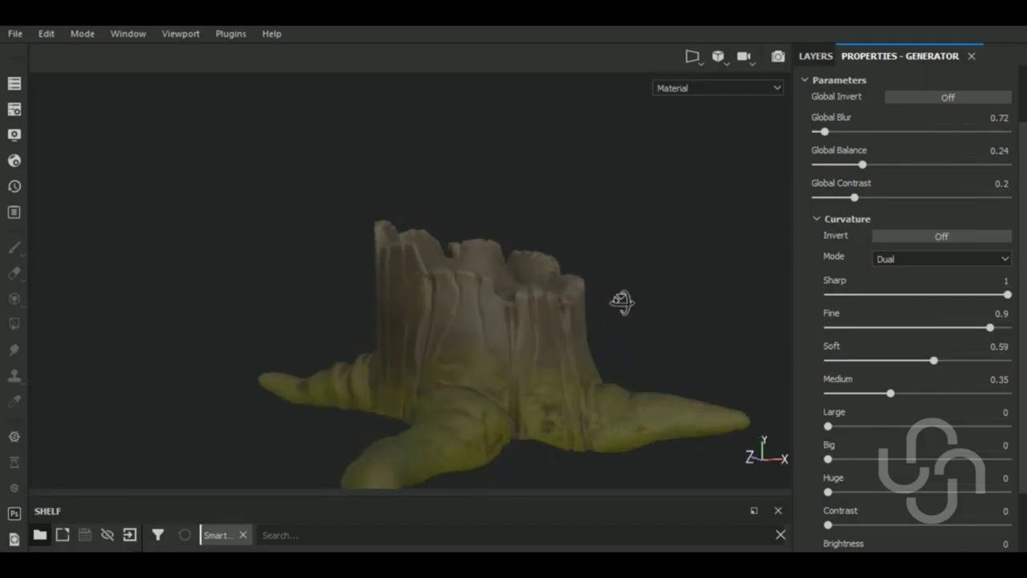
mouse_move(624, 300)
alt+mouse_down()
mouse_move(559, 320)
mouse_move(594, 319)
mouse_move(646, 360)
alt+mouse_up()
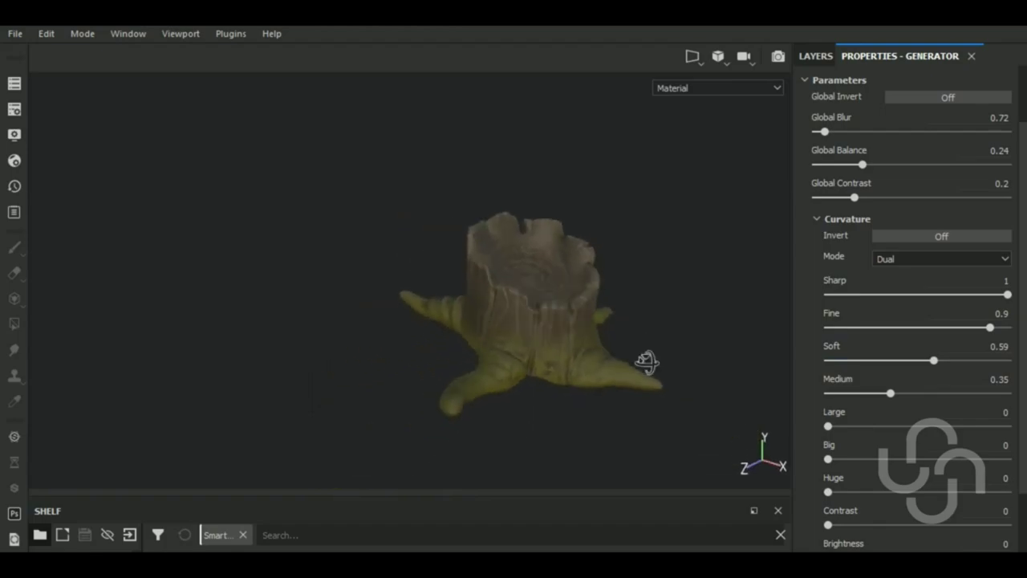
Step: Set Fill layer 2's Roughness to 0.9911
click(815, 56)
click(830, 158)
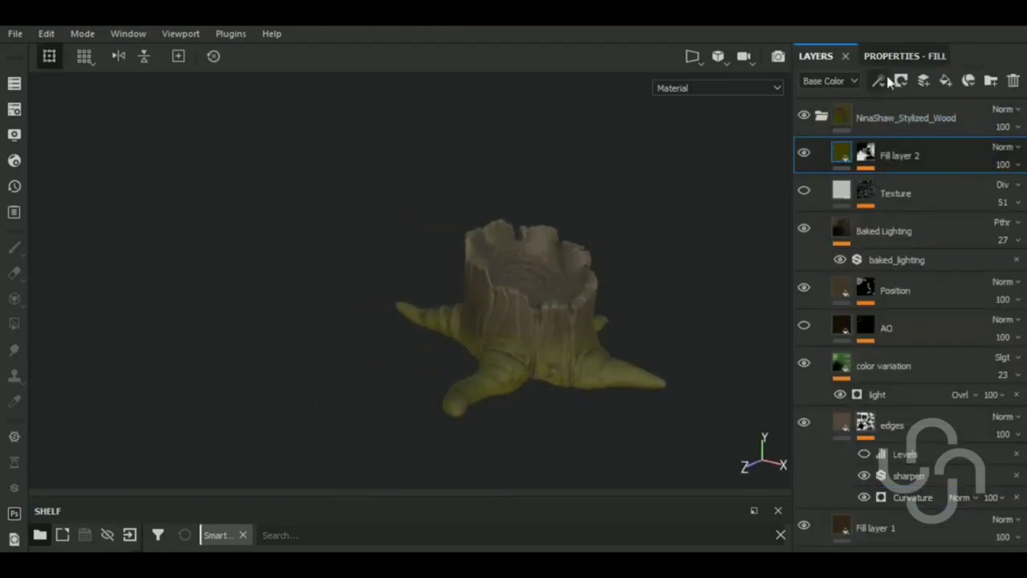
click(900, 56)
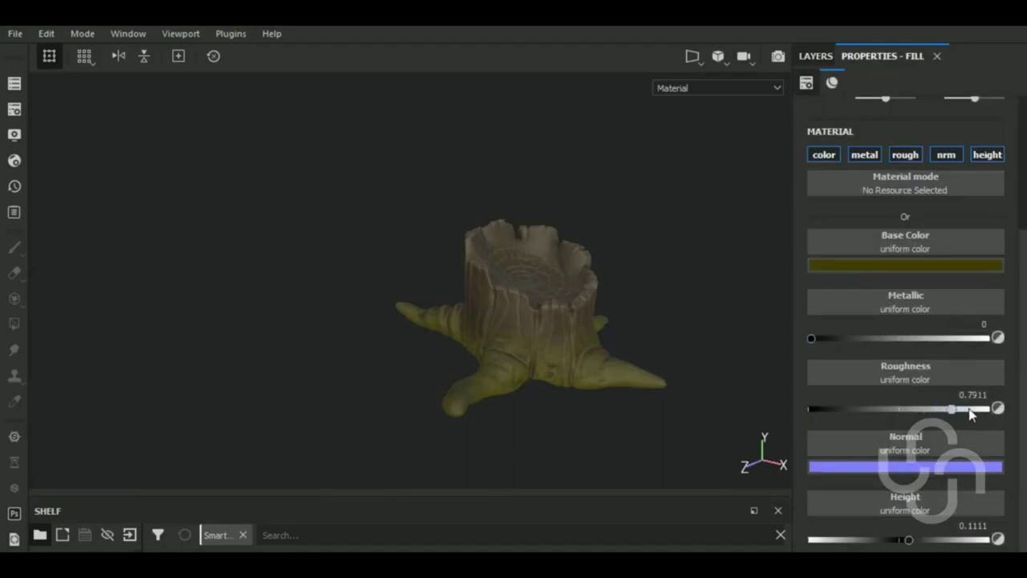
drag(970, 413, 989, 411)
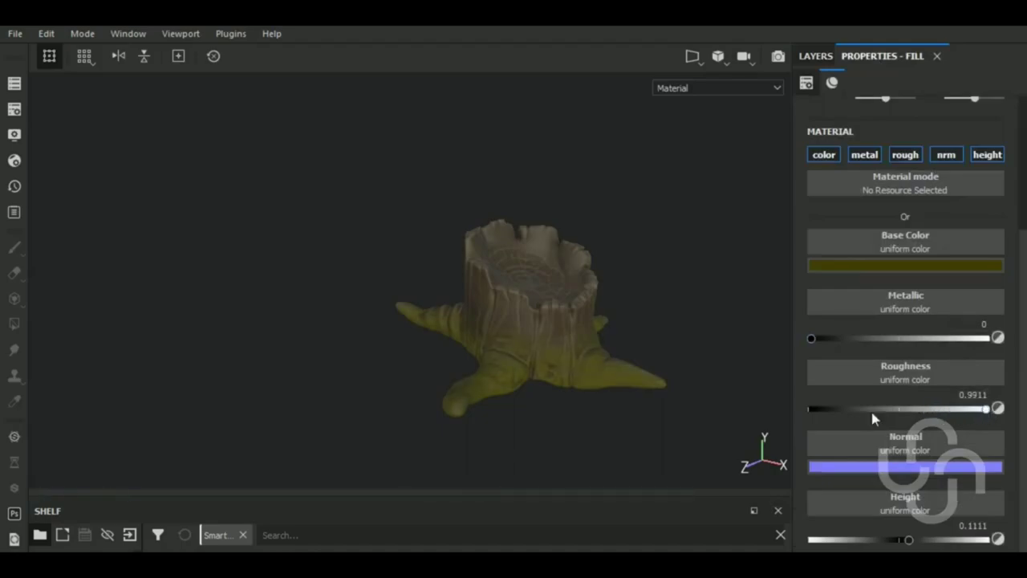
scroll(574, 394, up, 2)
scroll(572, 394, down, 2)
Step: Orbit and pan around the stump to inspect the matte moss
mouse_move(610, 397)
alt+mouse_down()
mouse_move(626, 417)
mouse_move(635, 396)
mouse_move(587, 344)
alt+mouse_up()
scroll(626, 417, down, 1)
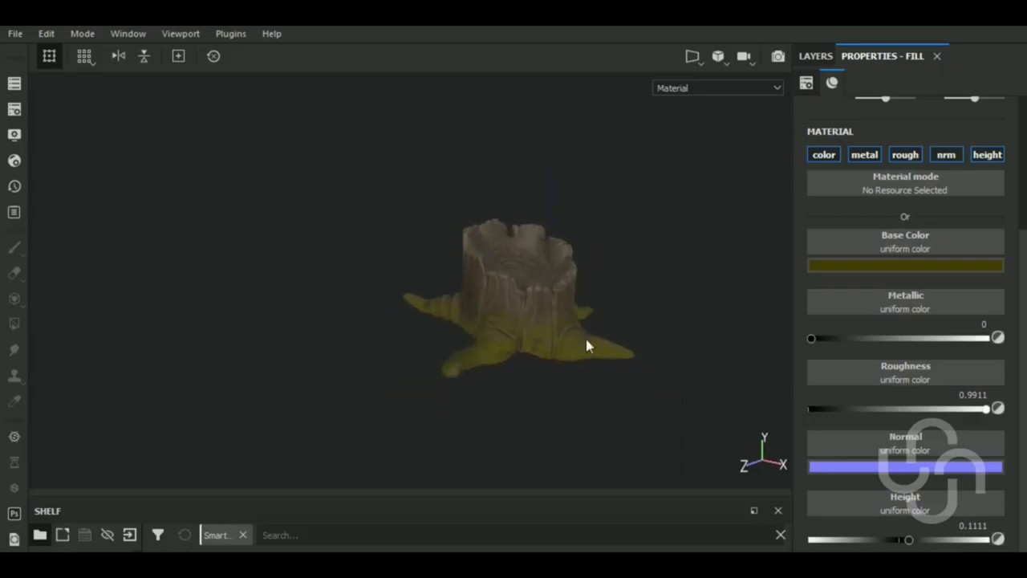
scroll(586, 339, down, 1)
scroll(612, 405, up, 2)
alt+middle_drag(612, 405, 667, 401)
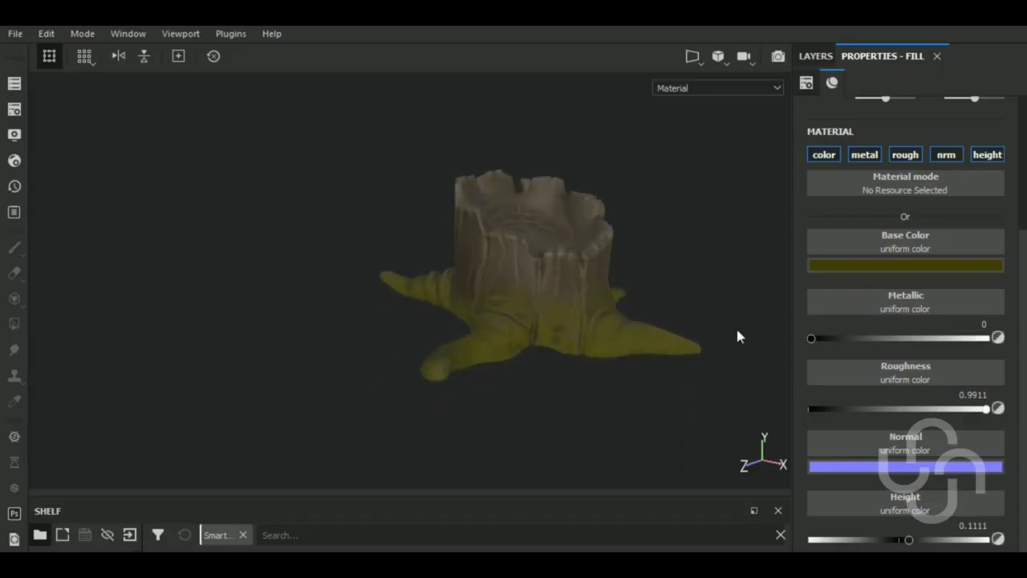
mouse_move(702, 383)
alt+mouse_down()
mouse_move(685, 362)
mouse_move(671, 399)
alt+mouse_up()
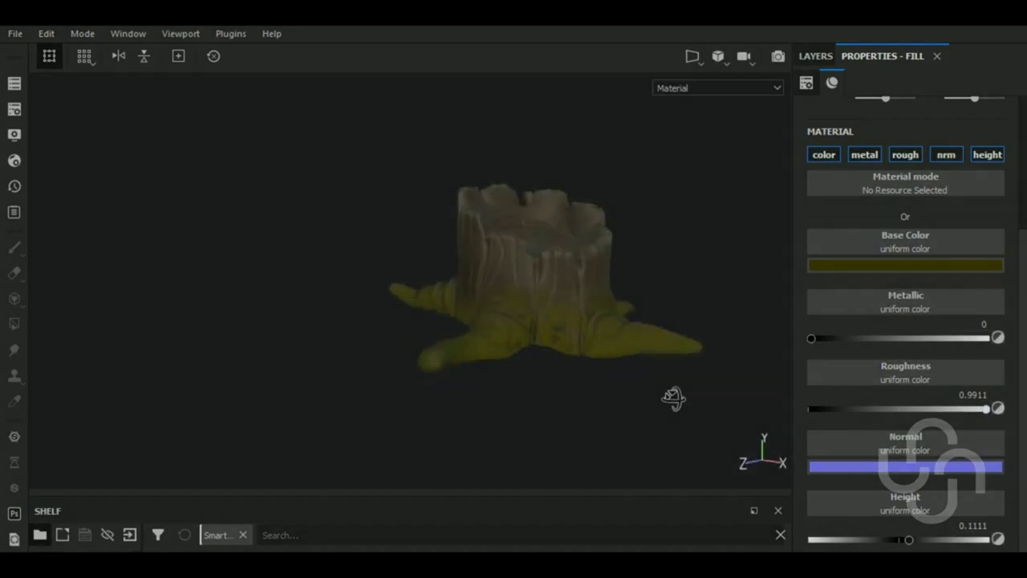